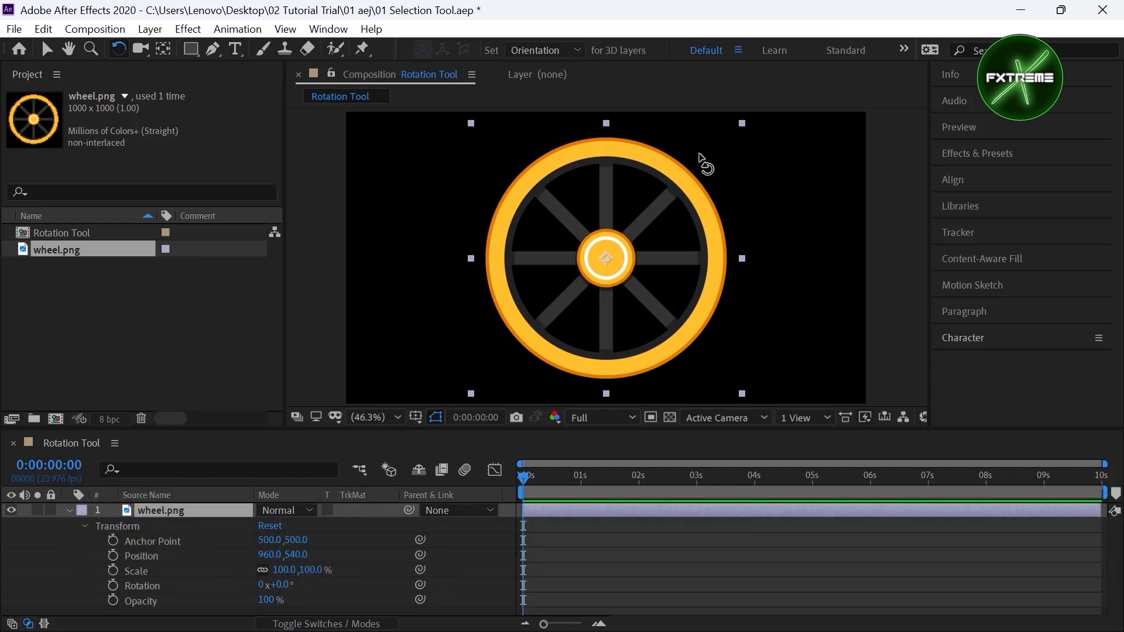
Try rotating the wheel freehand with the Rotation tool and through its Rotation degrees and revolutions, undoing each change
left_click_drag(705, 166, 610, 156)
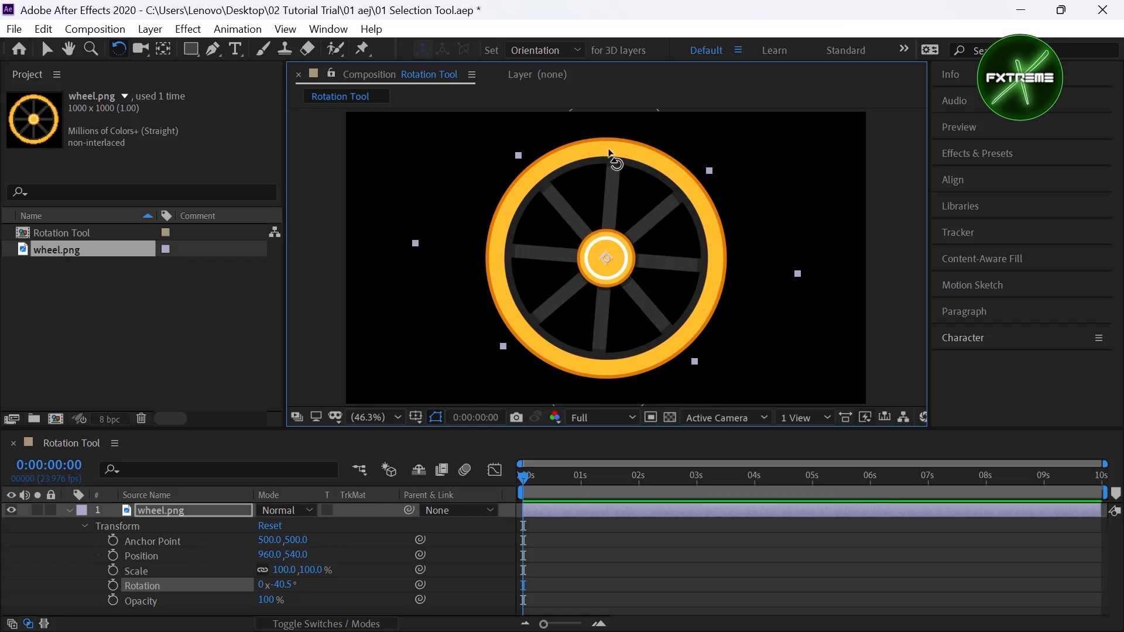
key("ctrl+z")
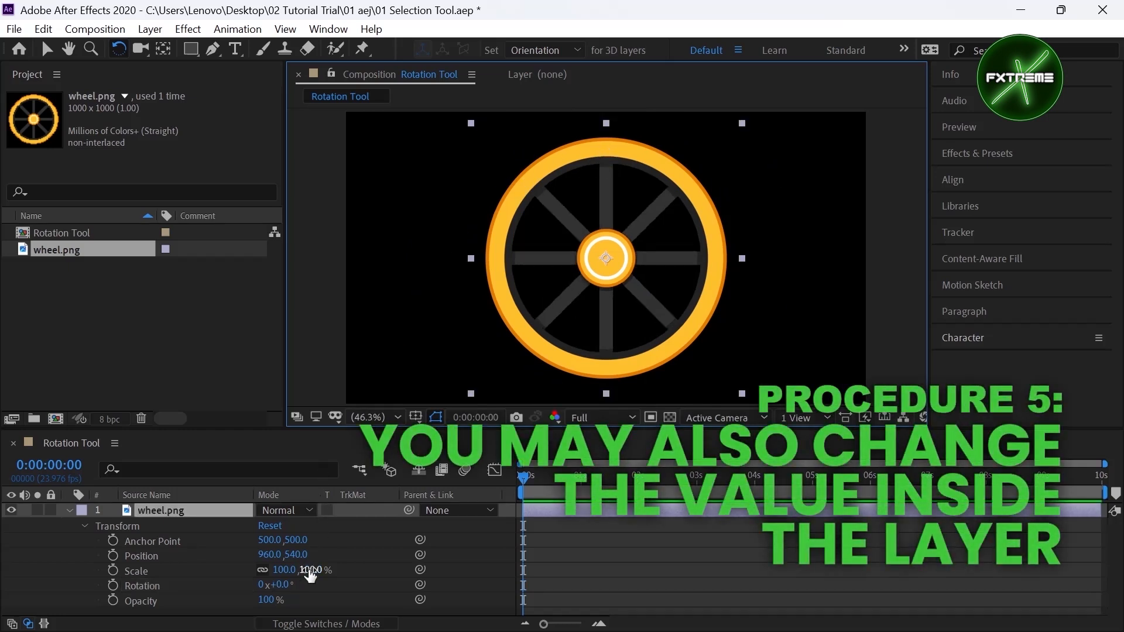
mouse_move(280, 585)
left_mouse_down()
mouse_move(364, 589)
mouse_move(268, 596)
left_mouse_up()
key("ctrl+z")
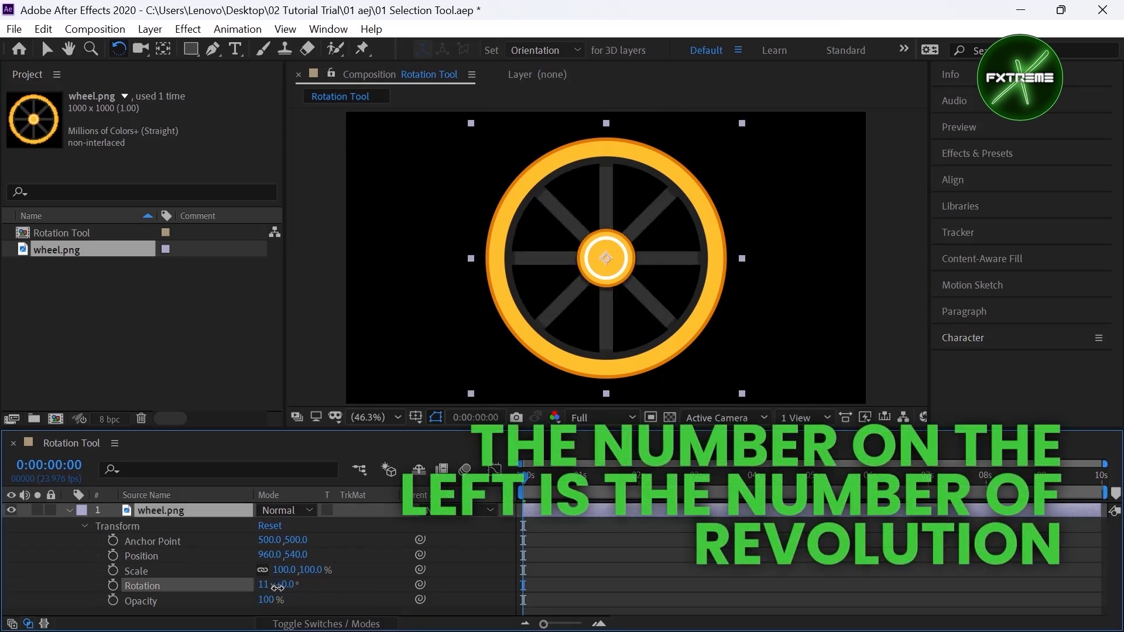
left_click_drag(331, 589, 245, 589)
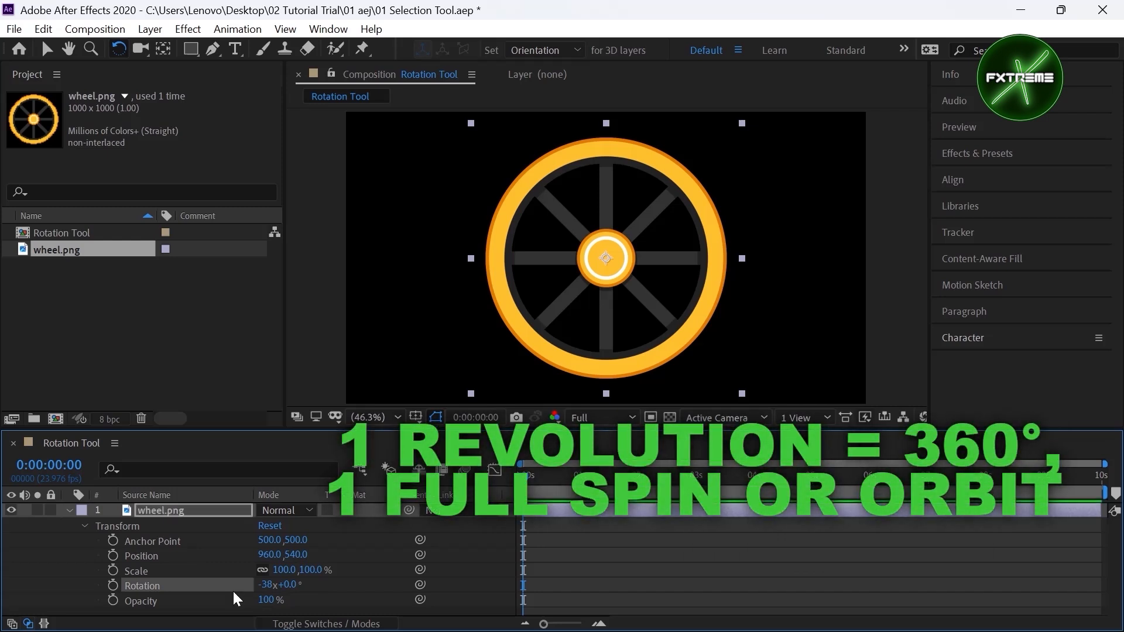
key("ctrl+z")
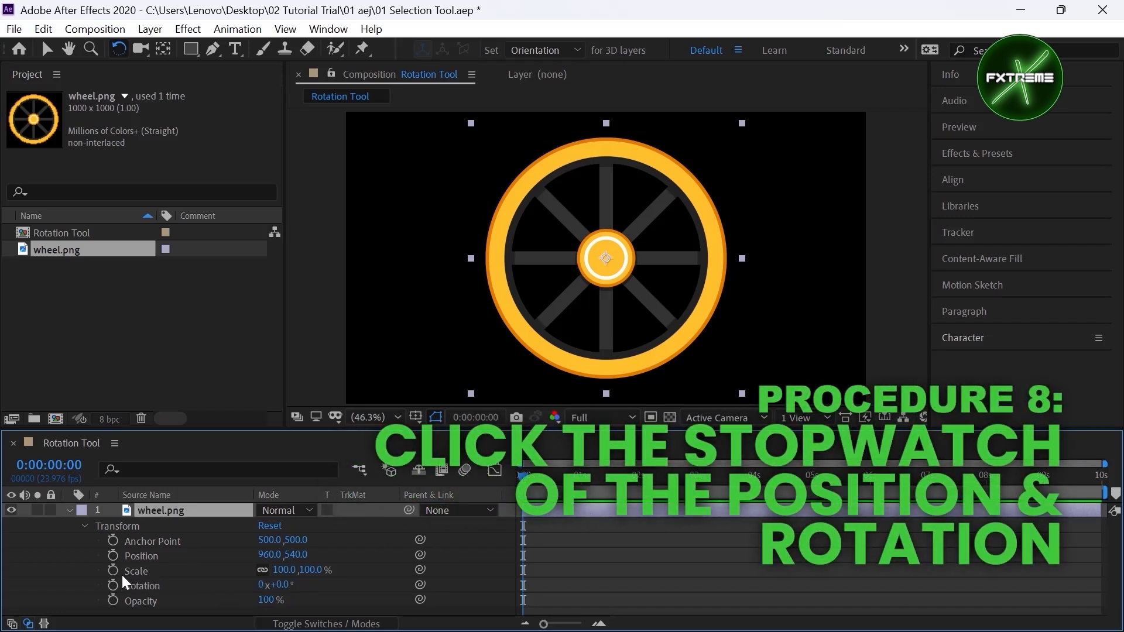
Enable Position and Rotation keyframing on the wheel layer at 0 seconds and set its X position to 648
left_click(113, 556)
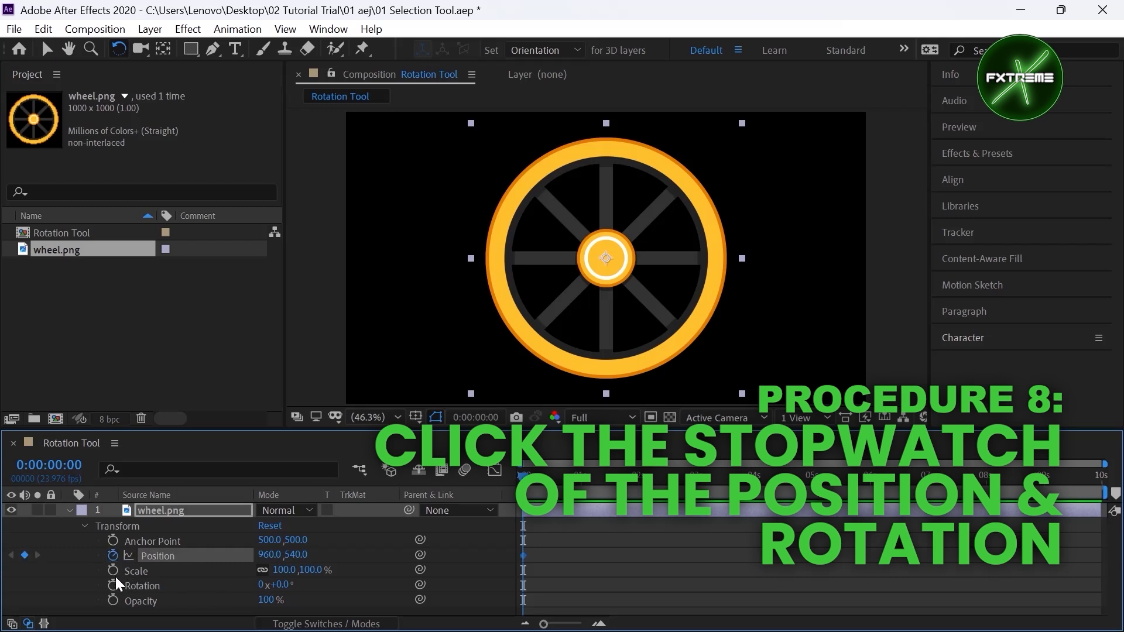
left_click(112, 585)
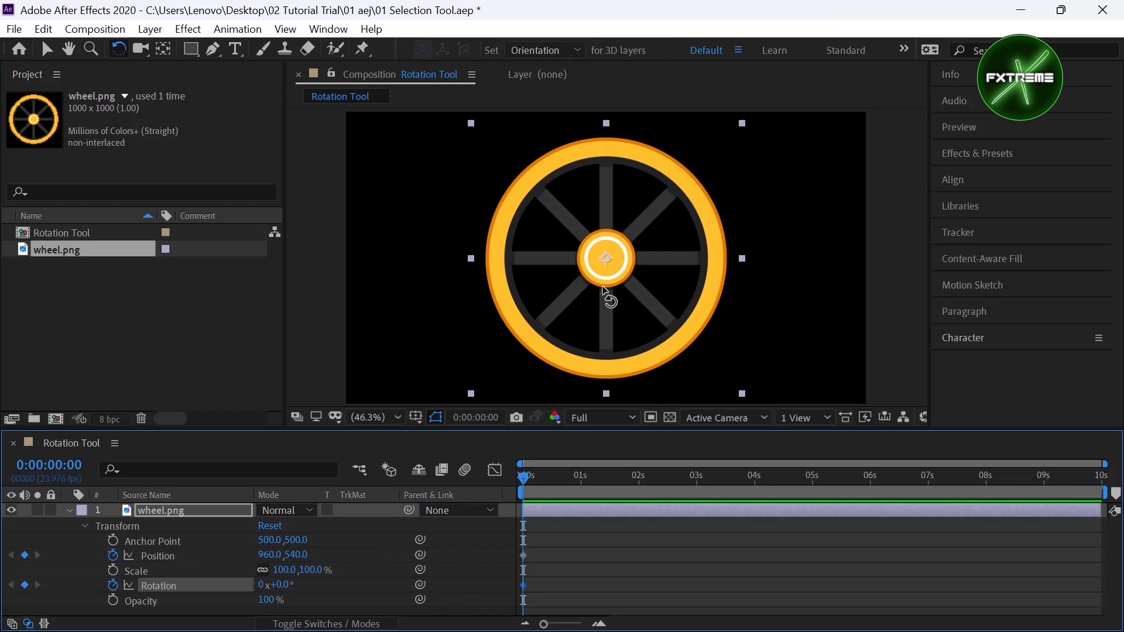
left_click_drag(270, 555, 14, 564)
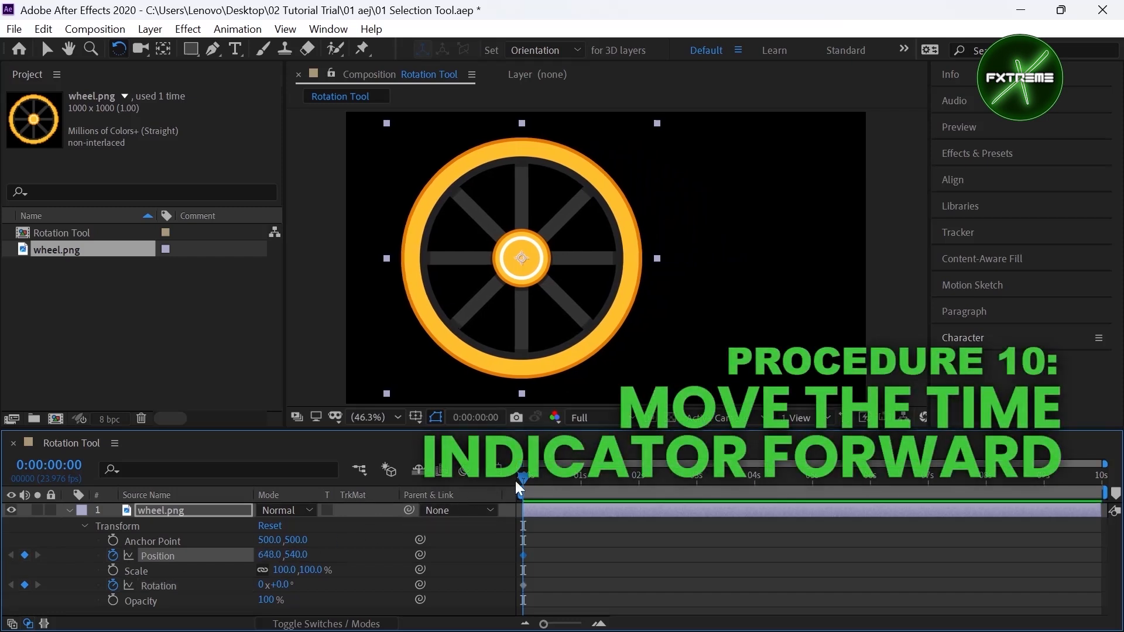
At 2 seconds, keyframe the wheel's position at 1330, 540 and its rotation at 122°
left_click_drag(525, 480, 641, 486)
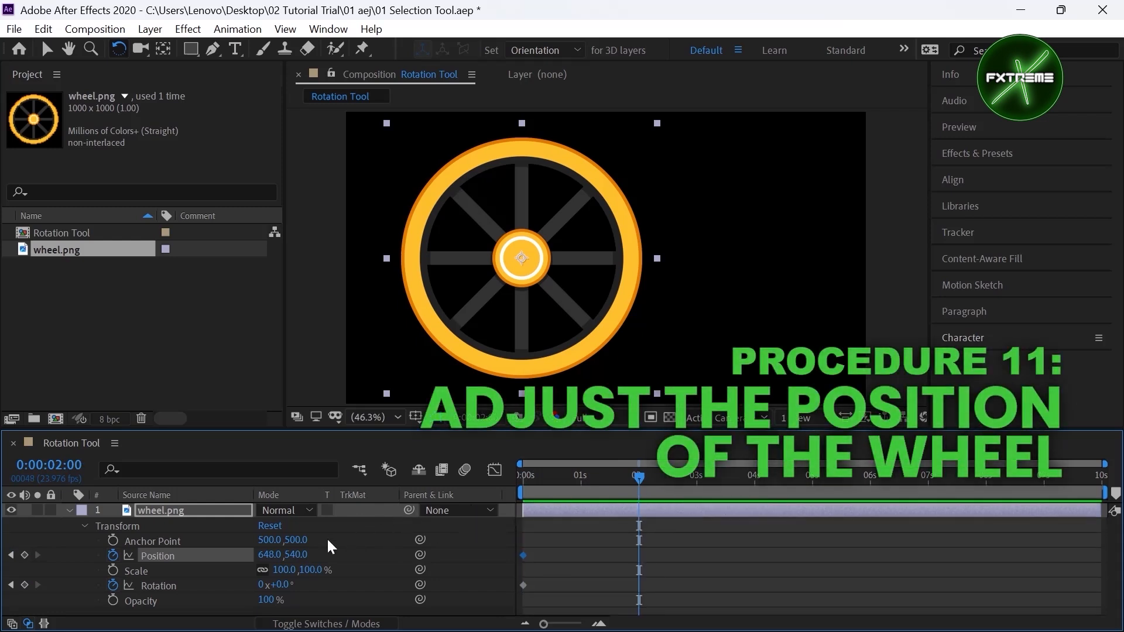
left_click_drag(269, 559, 608, 562)
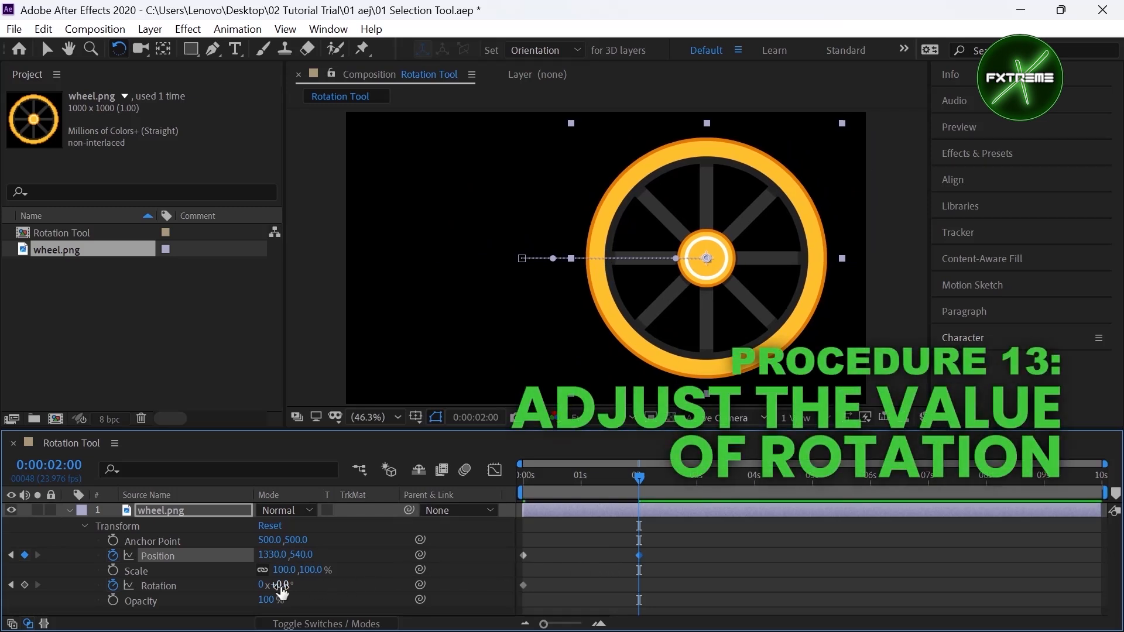
left_click_drag(281, 586, 401, 599)
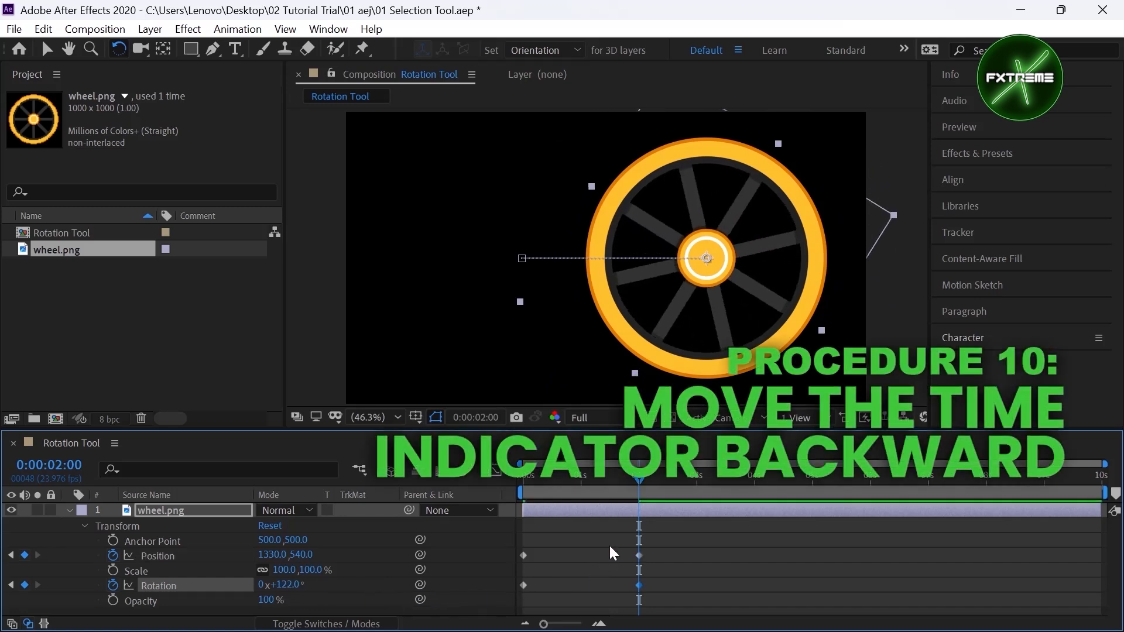
Return to the start of the timeline, shorten the work area's end to 2 seconds and preview the rolling wheel
left_click_drag(634, 476, 490, 490)
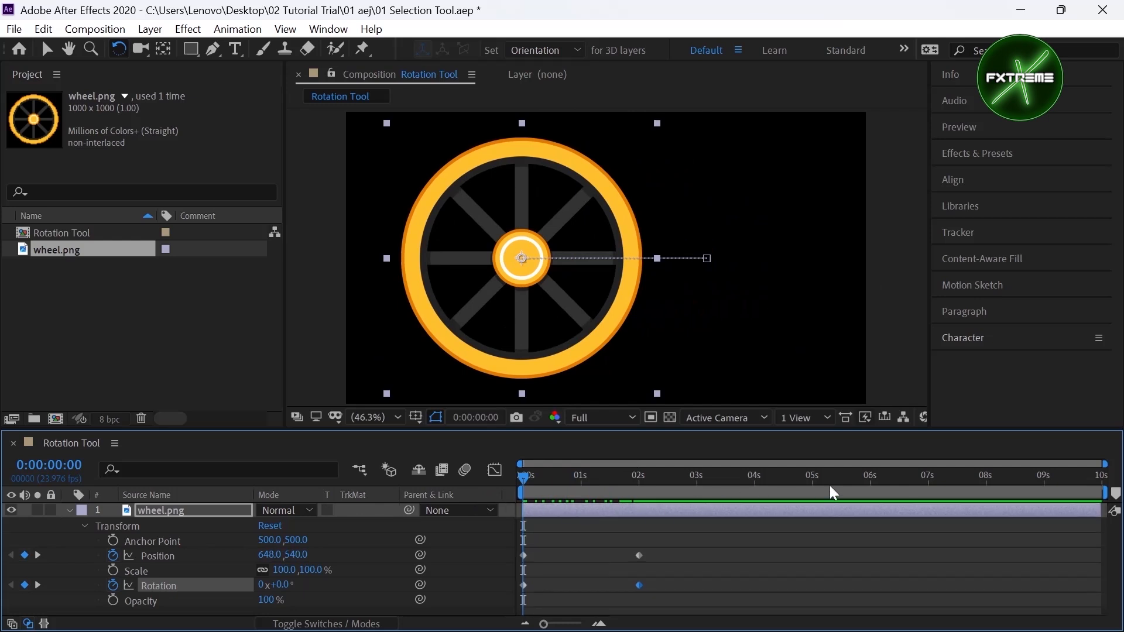
mouse_move(1103, 496)
left_mouse_down()
mouse_move(934, 521)
mouse_move(643, 537)
left_mouse_up()
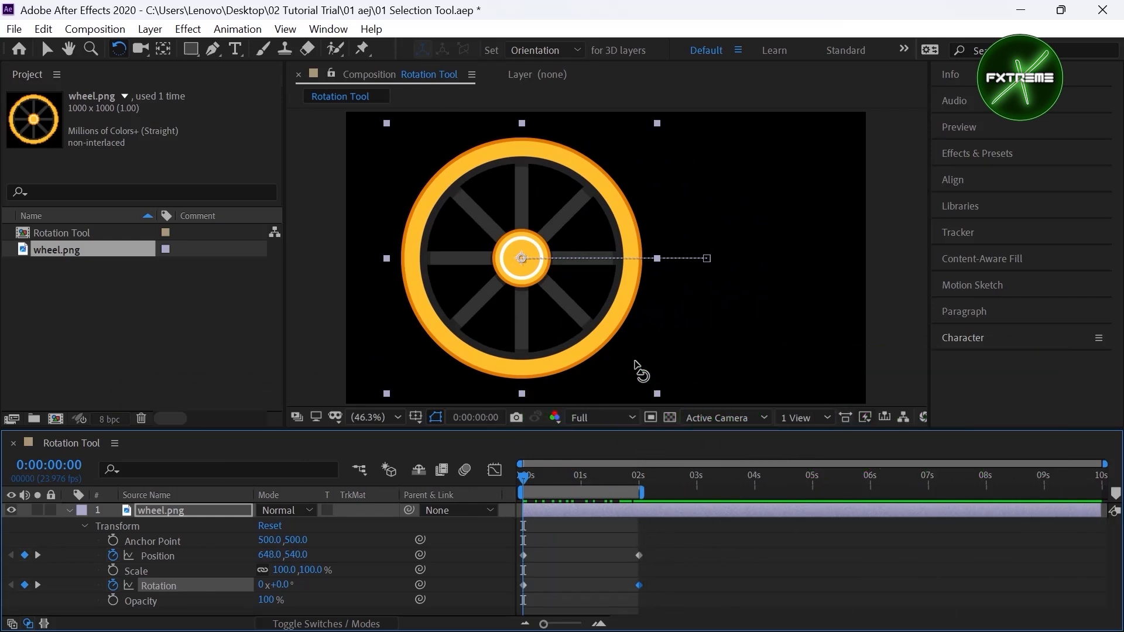
key("space")
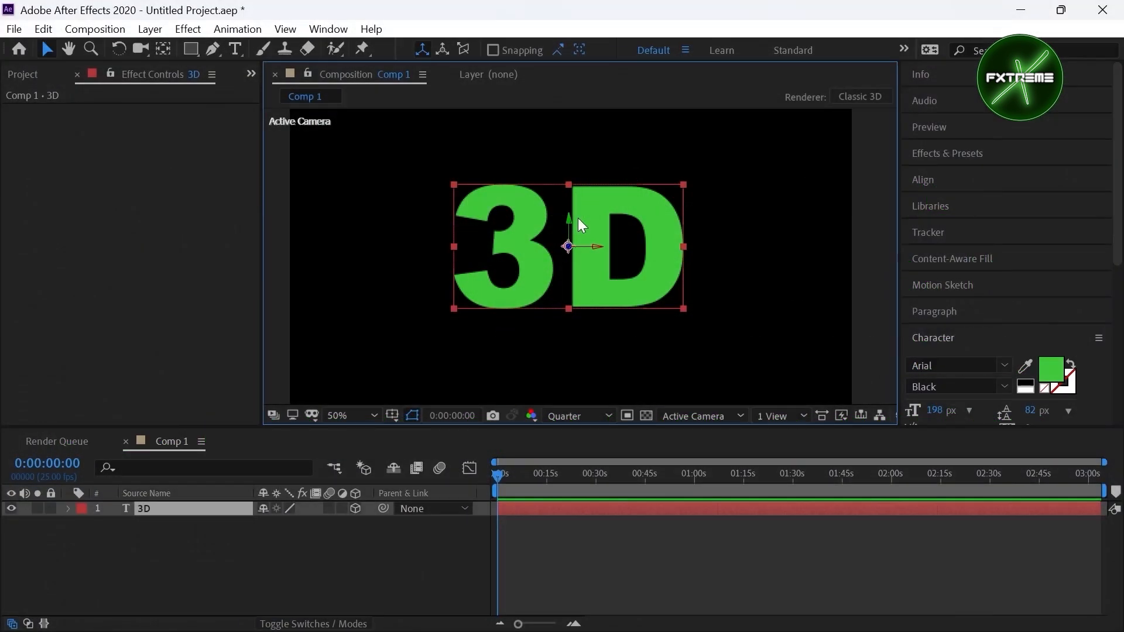
Add a two-node camera with the 50mm preset to the composition containing the 3D text
left_click(188, 29)
mouse_move(169, 33)
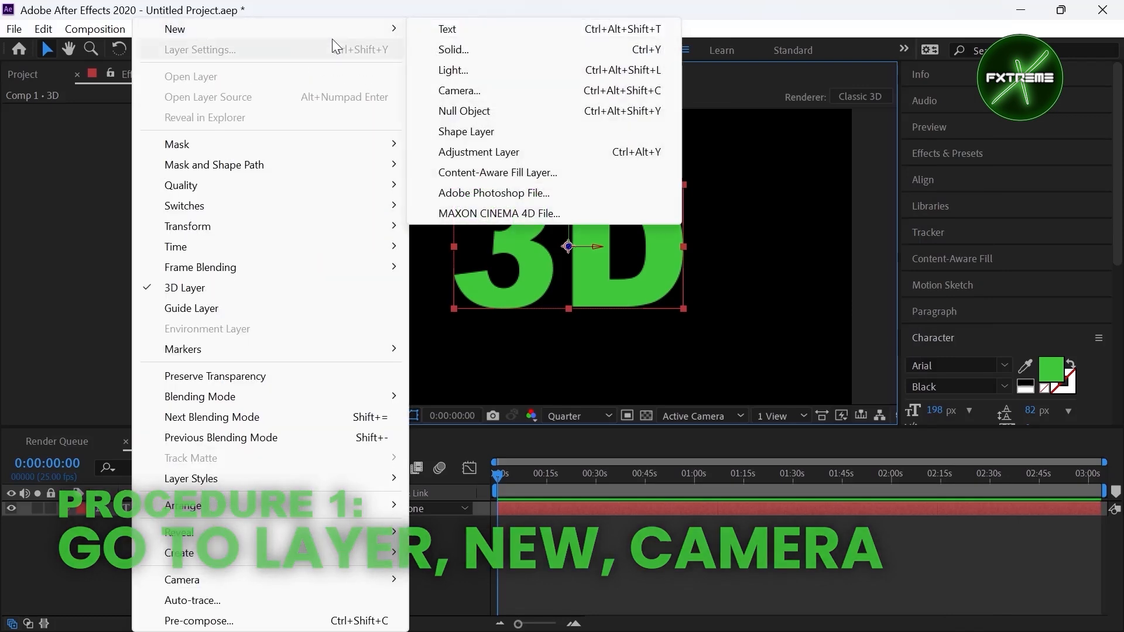
left_click(504, 95)
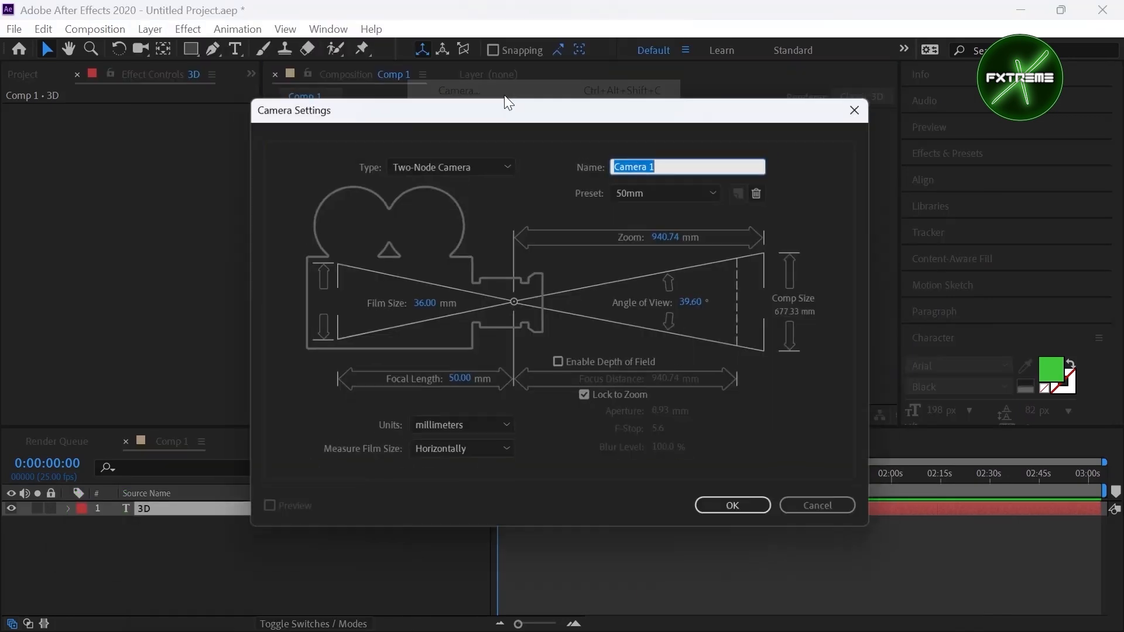
left_click(739, 513)
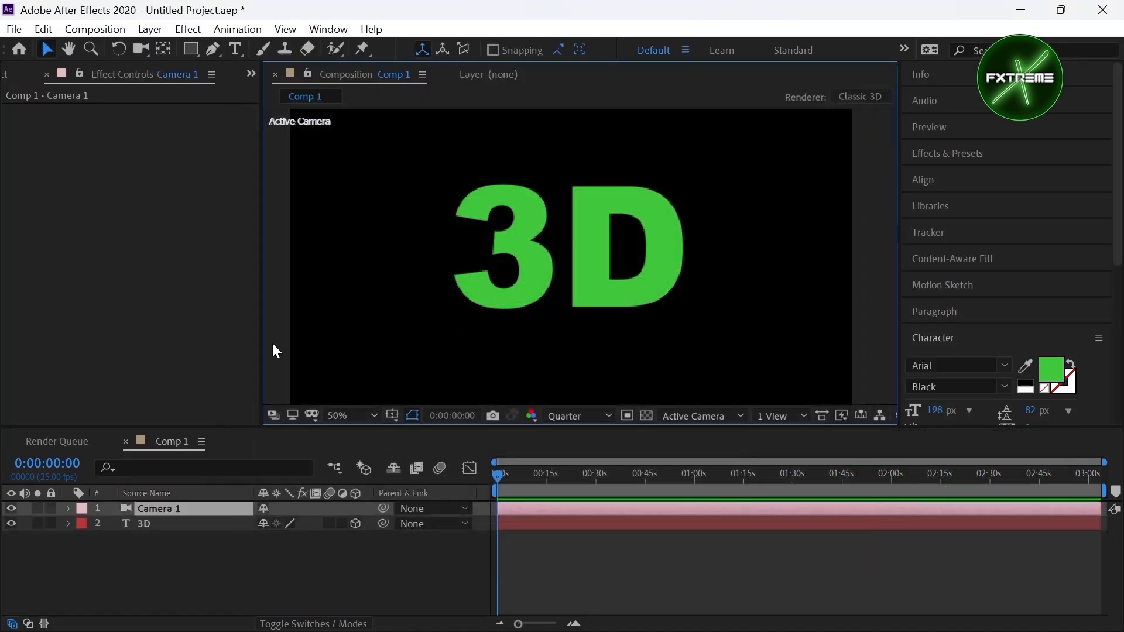
Reveal the camera layer's Transform properties and orbit the camera to about 1146, 517, -2660 with the Unified Camera tool
left_click(68, 509)
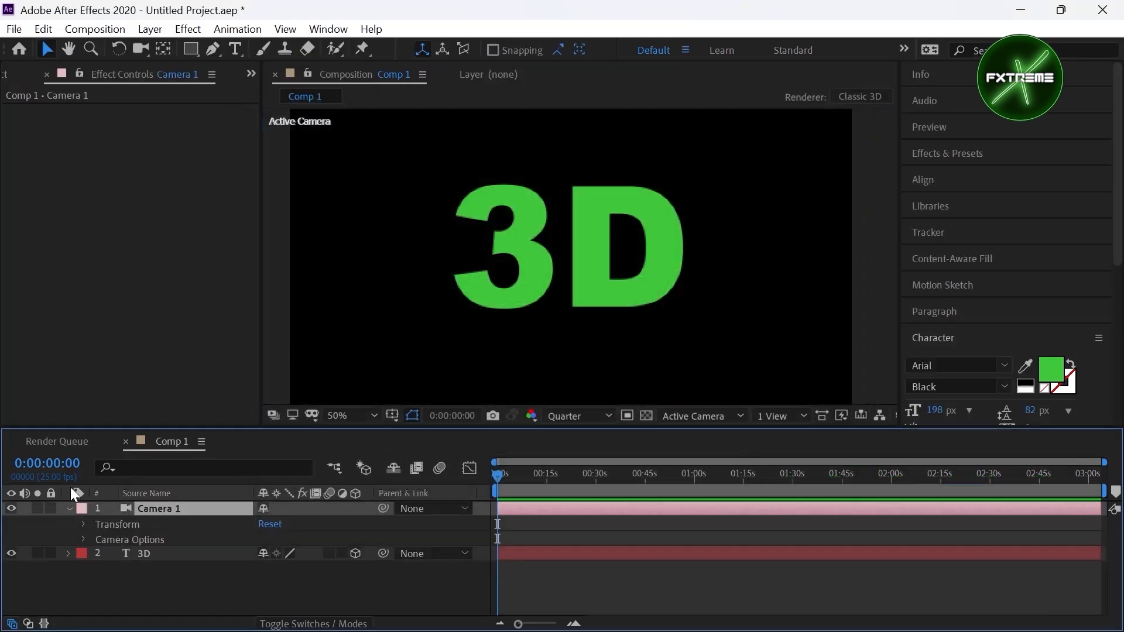
left_click(84, 523)
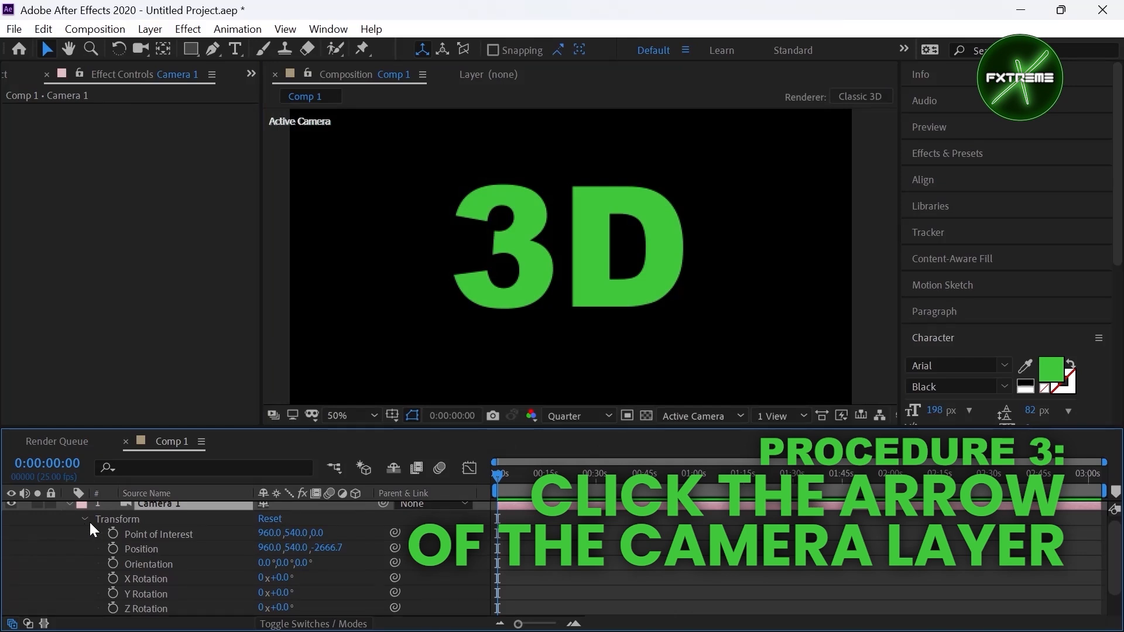
mouse_move(371, 422)
left_mouse_down()
mouse_move(373, 395)
mouse_move(374, 406)
left_mouse_up()
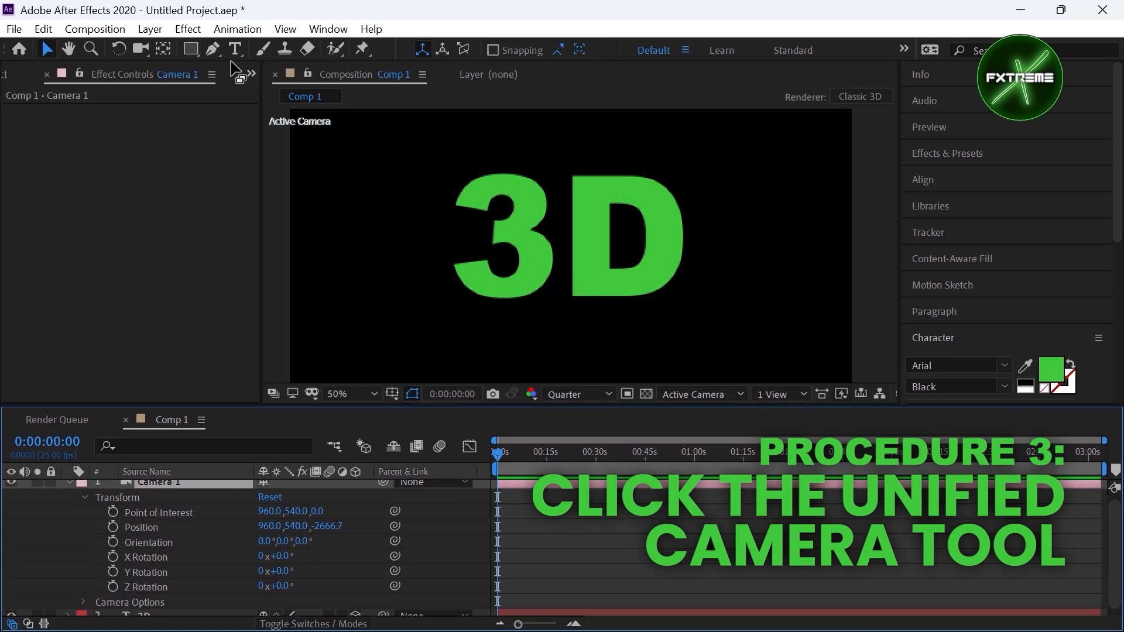
left_click(141, 48)
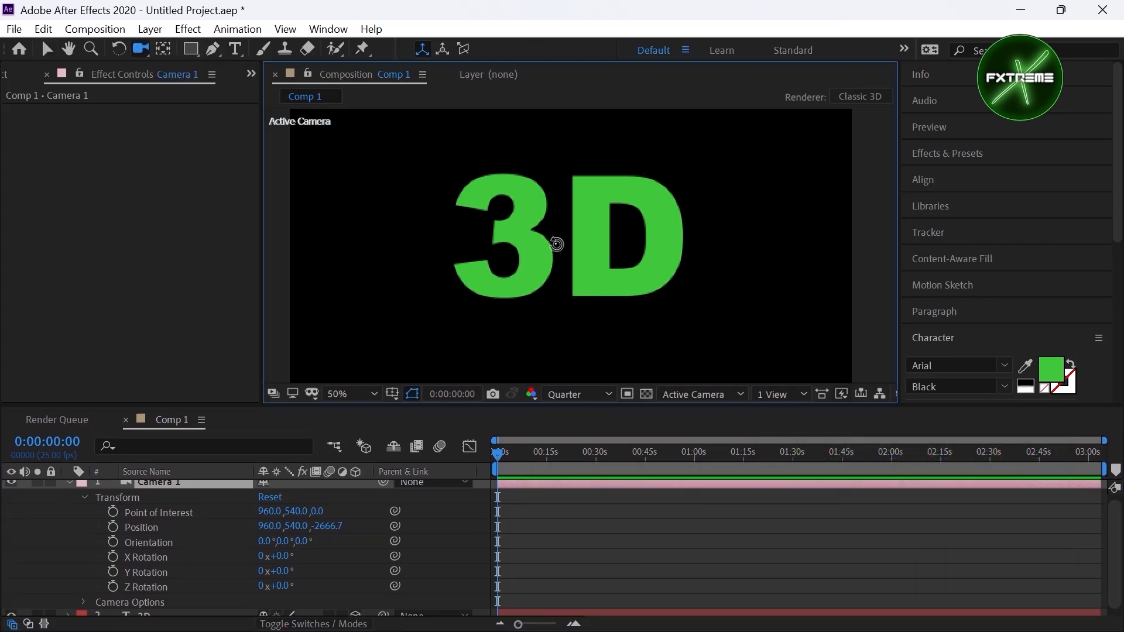
mouse_move(557, 242)
left_mouse_down()
mouse_move(579, 279)
mouse_move(733, 287)
mouse_move(757, 212)
mouse_move(720, 175)
mouse_move(562, 168)
mouse_move(524, 184)
mouse_move(504, 244)
mouse_move(539, 281)
mouse_move(574, 280)
mouse_move(572, 249)
mouse_move(552, 244)
left_mouse_up()
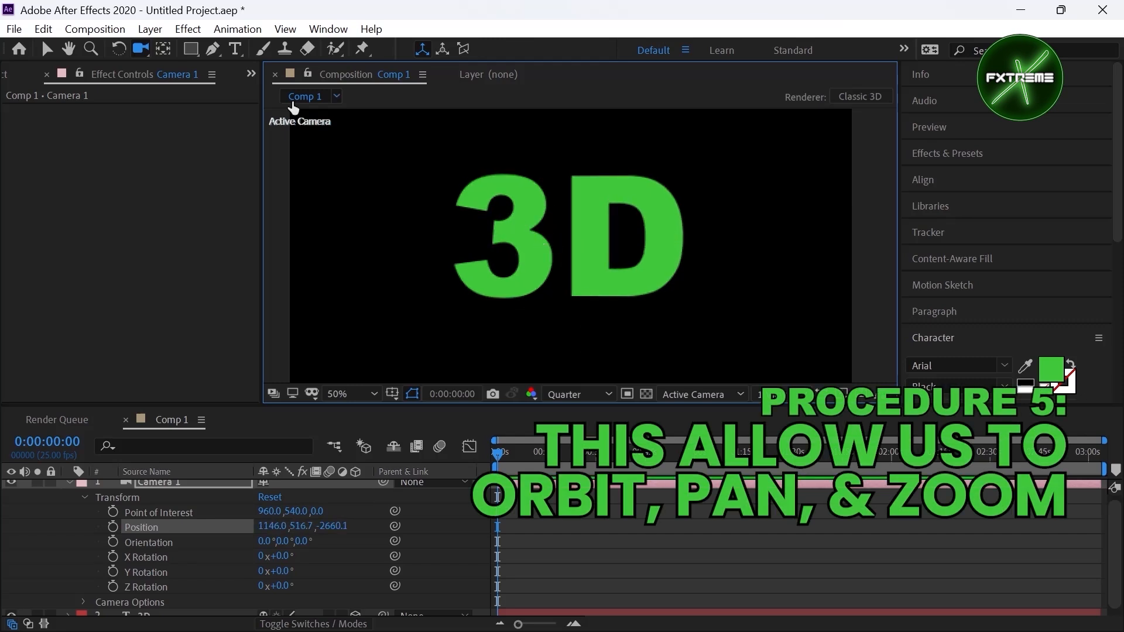
Try orbiting the camera sideways around the 3D text with the Orbit Camera tool, and undo the move
left_click(139, 49)
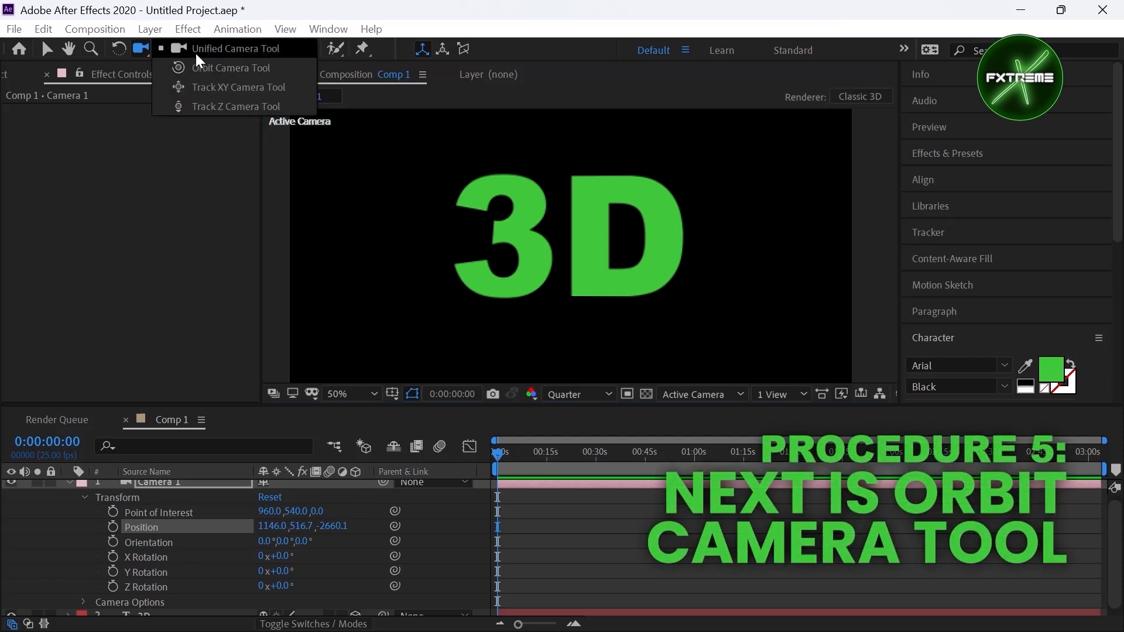
left_click(178, 72)
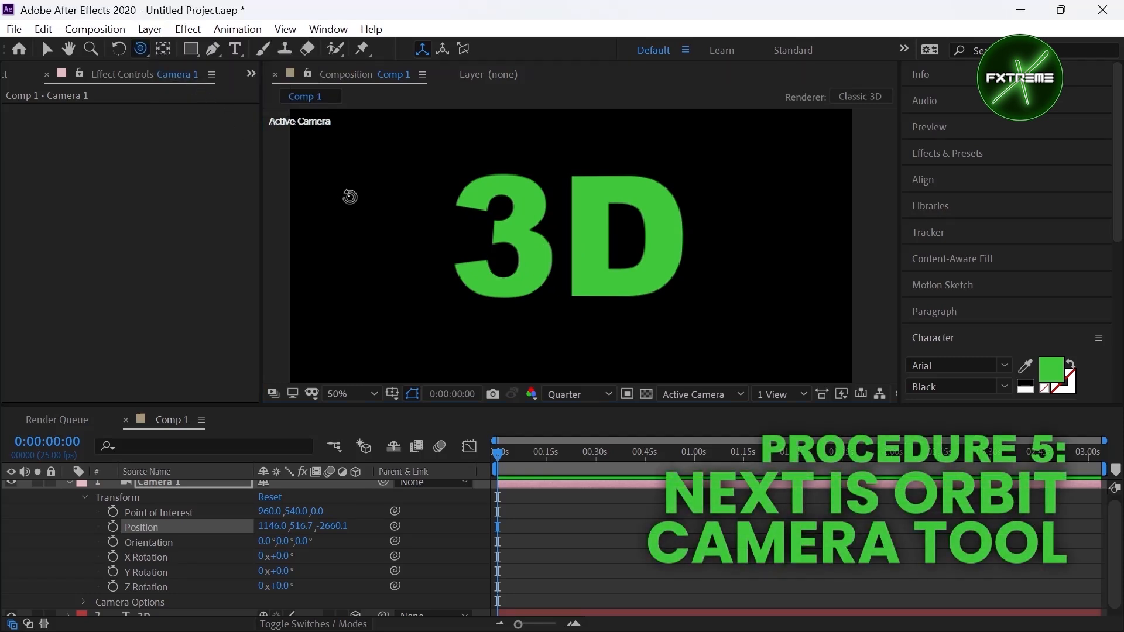
left_click_drag(523, 245, 774, 246)
key("ctrl+z")
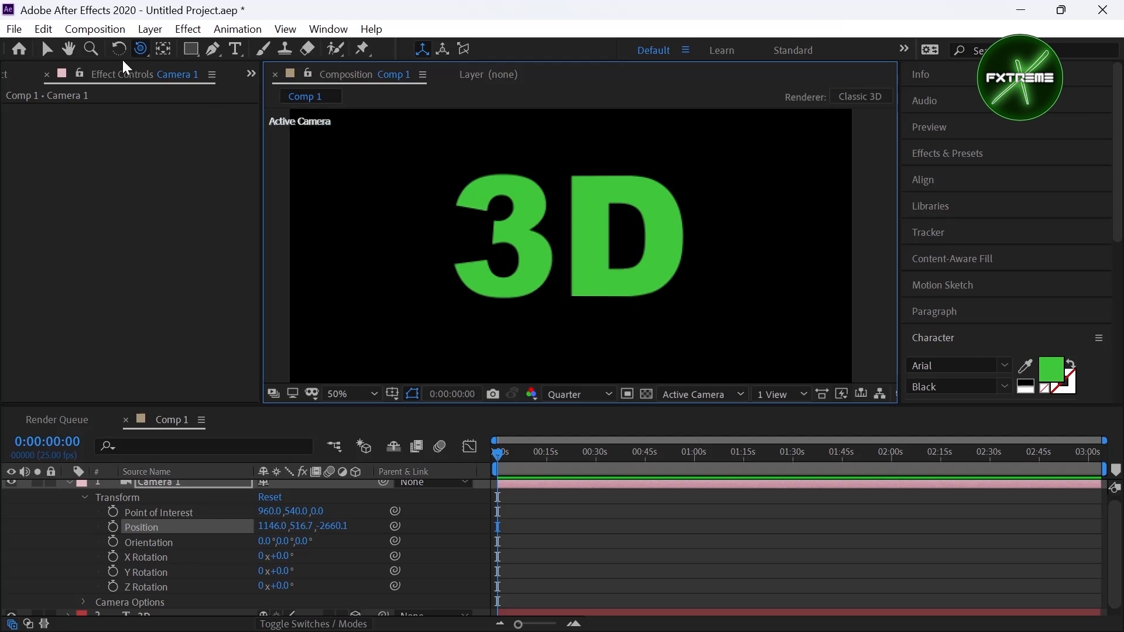
Pan the camera slightly with the Track XY Camera tool, to a position of about 1122, 509, -2662
left_click(135, 48)
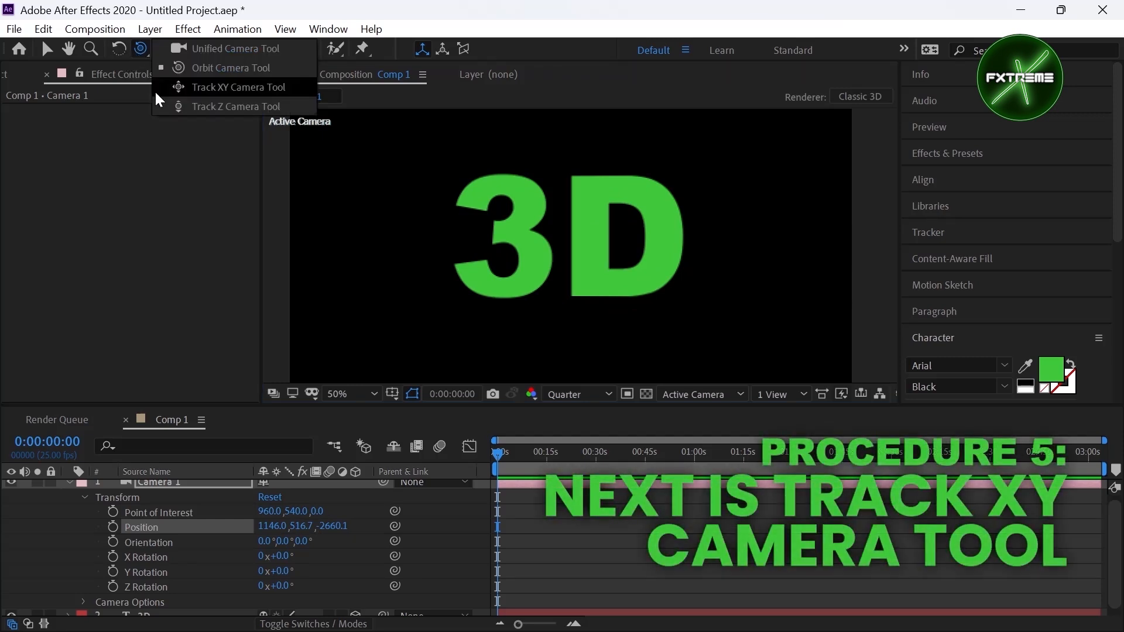
left_click(188, 90)
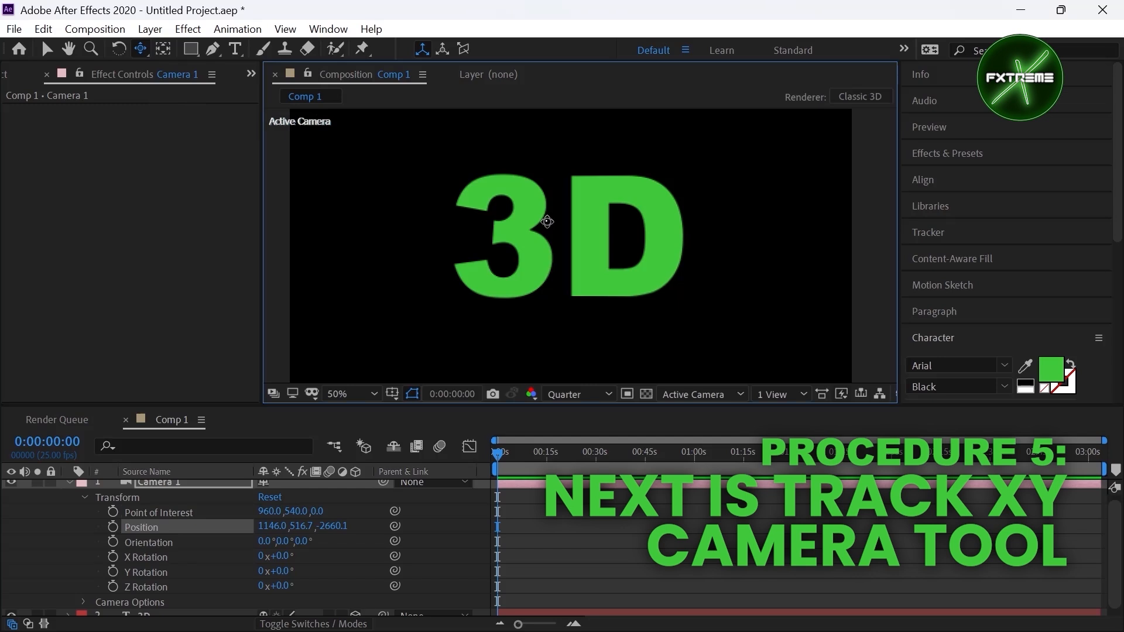
mouse_move(546, 221)
left_mouse_down()
mouse_move(592, 258)
mouse_move(764, 250)
mouse_move(732, 228)
mouse_move(582, 191)
mouse_move(466, 294)
mouse_move(579, 244)
mouse_move(534, 206)
mouse_move(502, 226)
mouse_move(546, 240)
mouse_move(554, 224)
left_mouse_up()
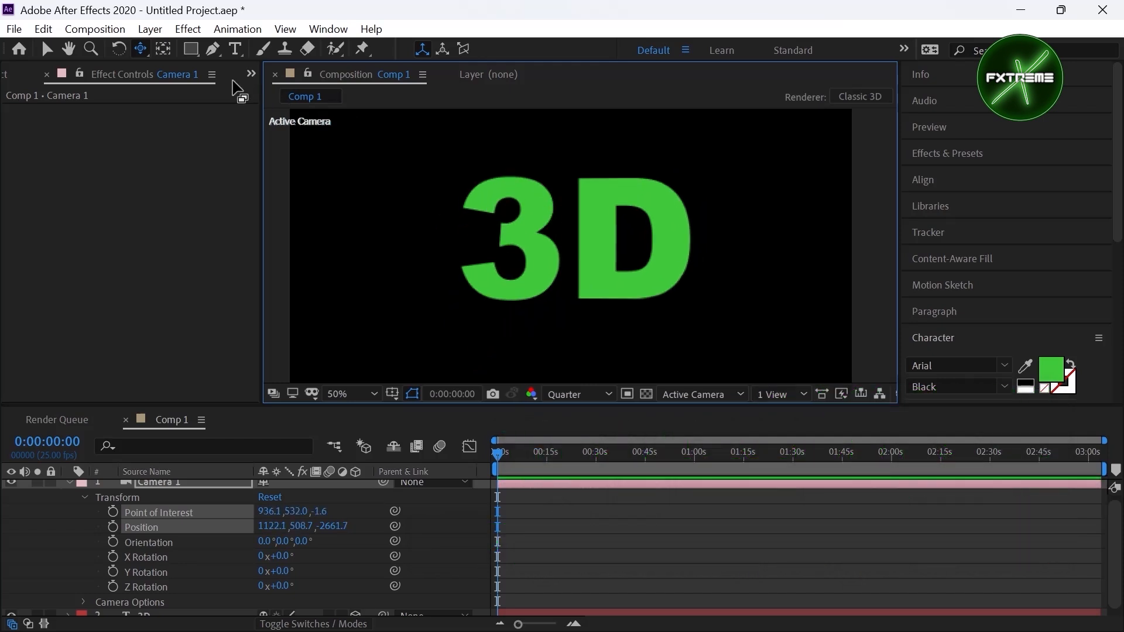
Move the camera along its depth axis relative to the 3D text with the Track Z Camera tool
left_click_drag(136, 51, 198, 103)
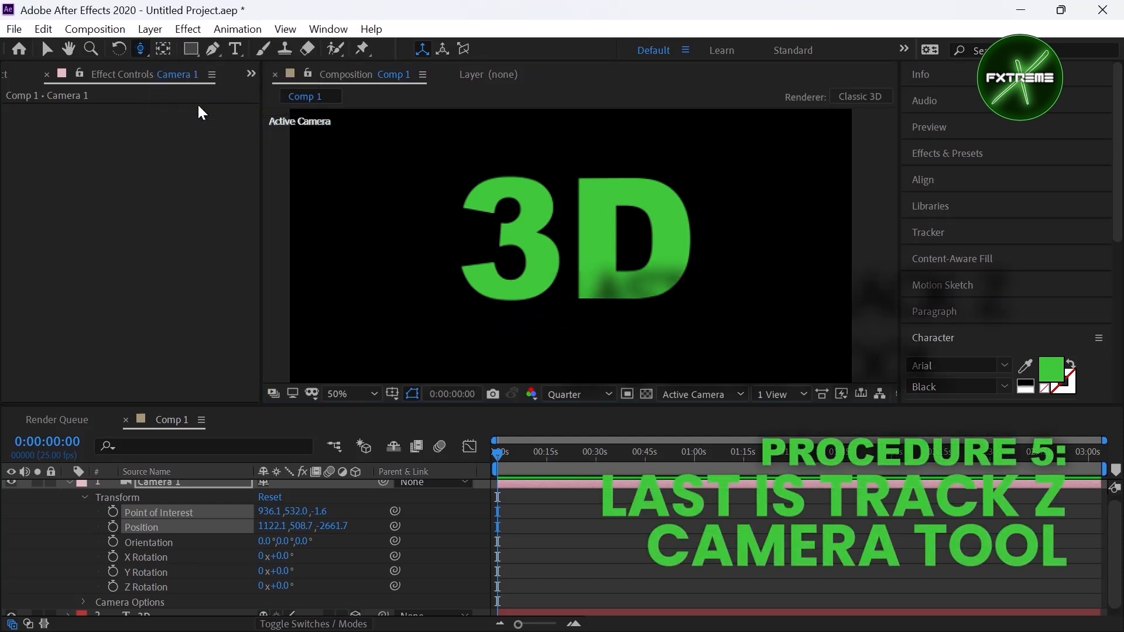
left_click_drag(578, 184, 689, 140)
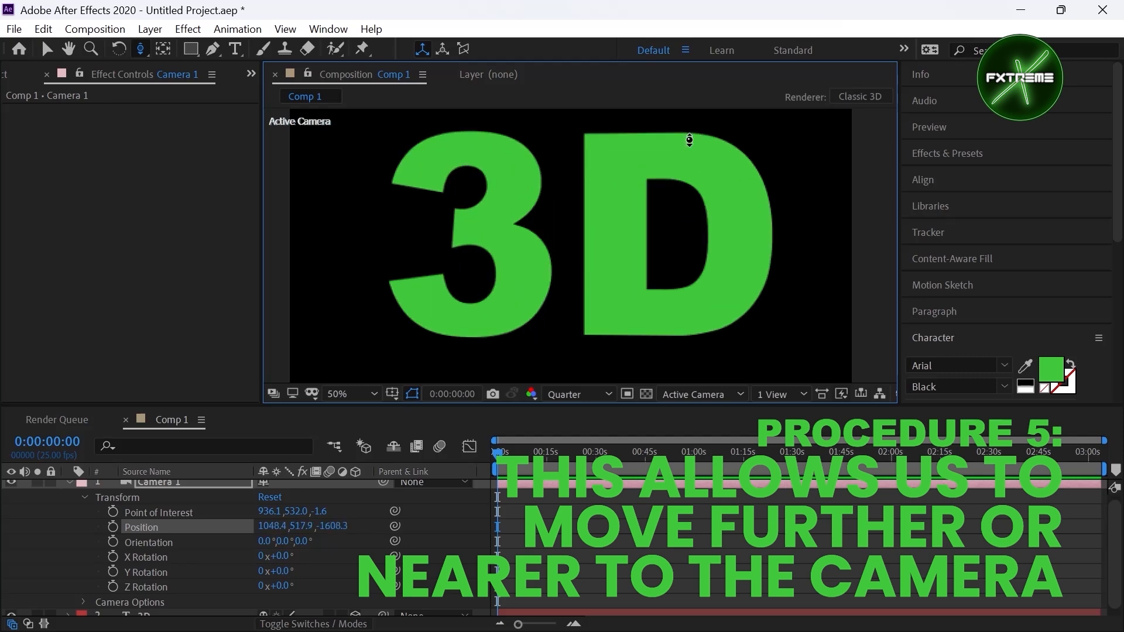
left_click_drag(661, 175, 652, 184)
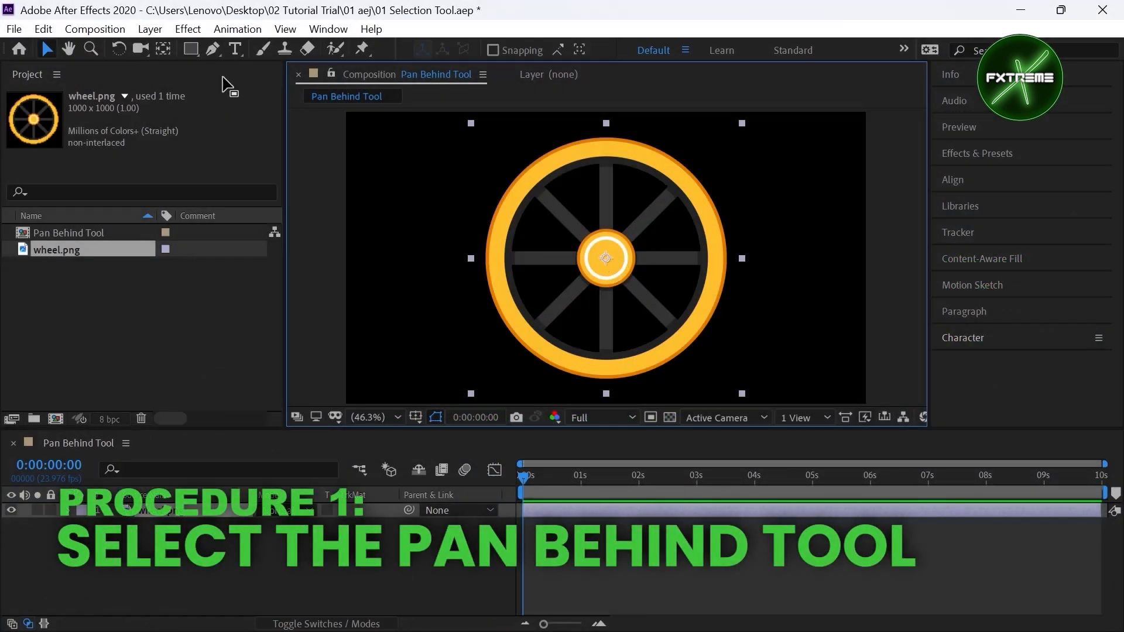
Activate the Pan Behind tool, select the wheel in the Pan Behind Tool composition and reveal its Transform properties
left_click(163, 49)
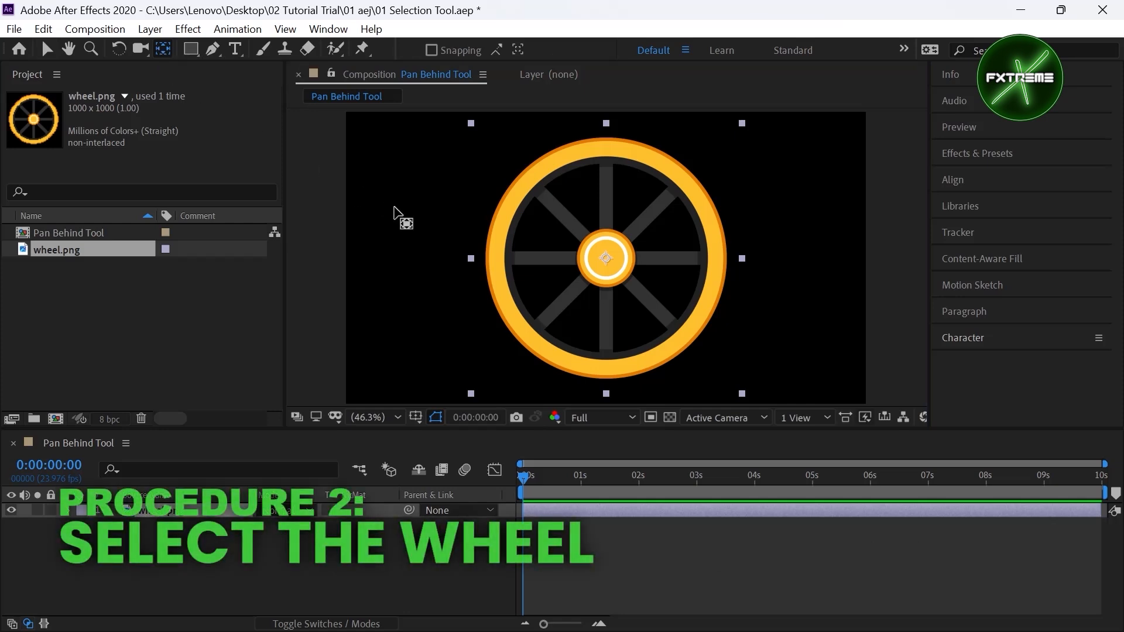
left_click(606, 258)
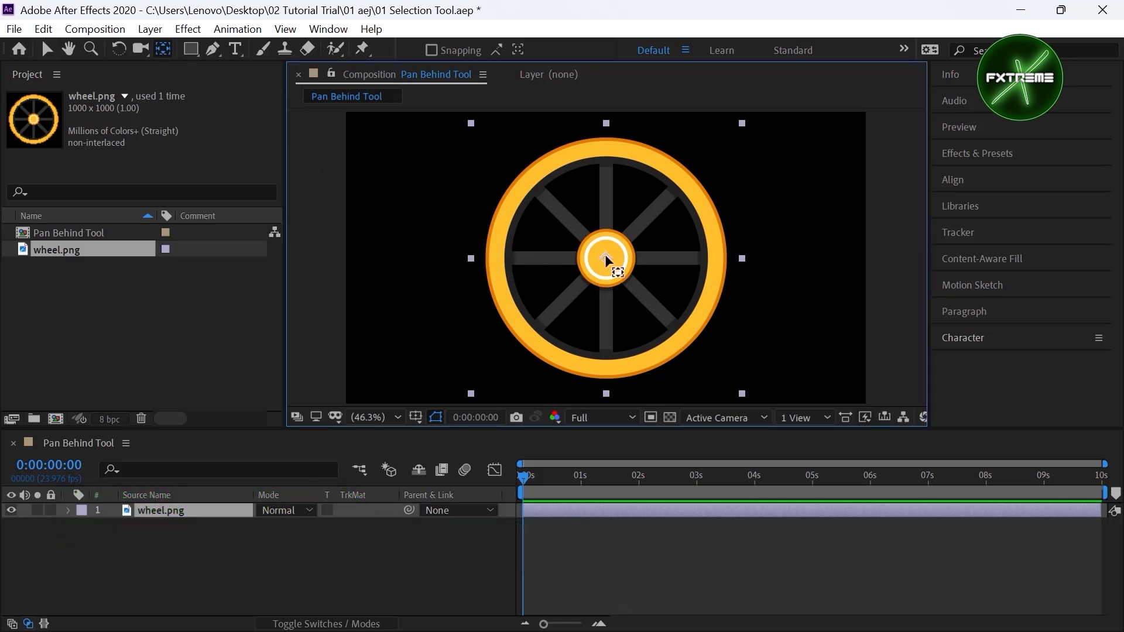
left_click(68, 510)
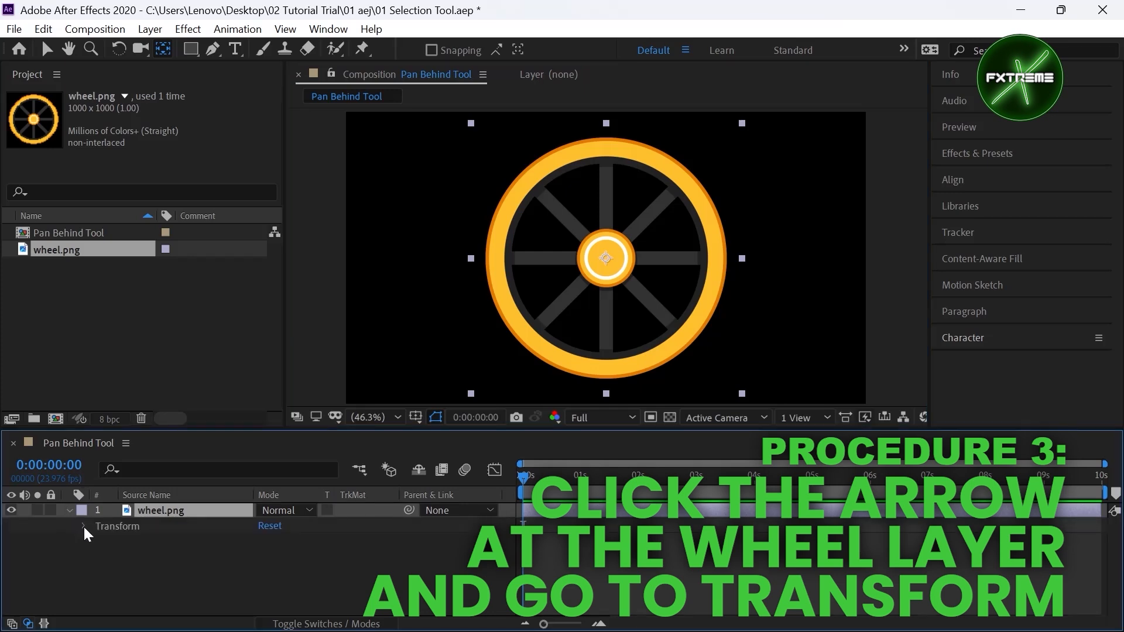
left_click(83, 525)
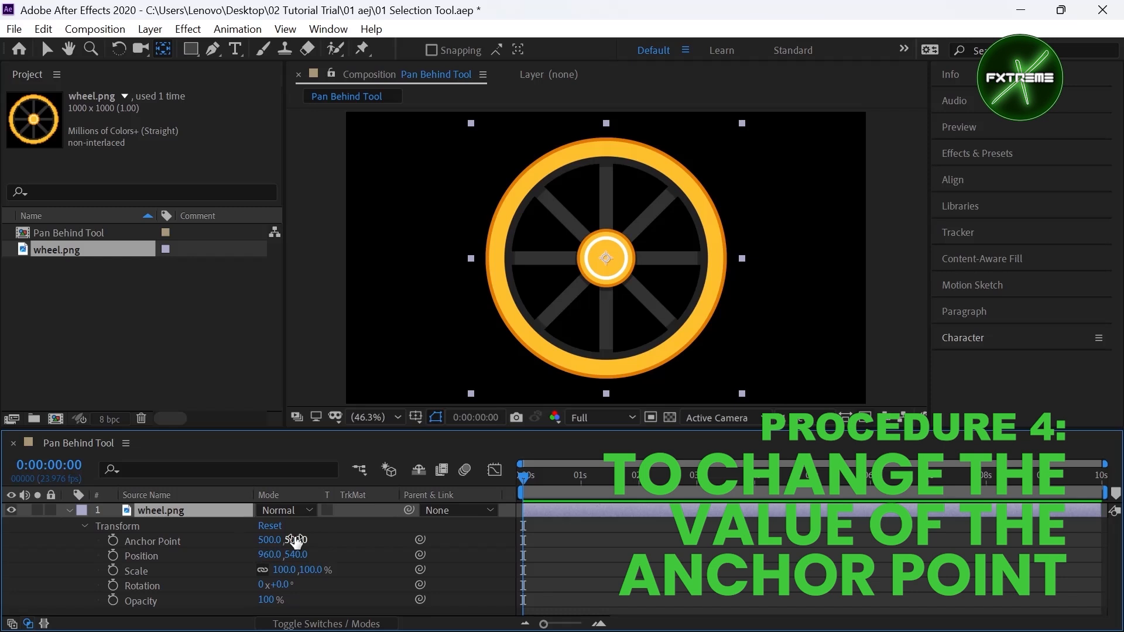
Move the wheel's anchor point from its centre to the lower-right rim, at about 804.6, 837.0
left_click(605, 258)
left_click_drag(599, 256, 690, 347)
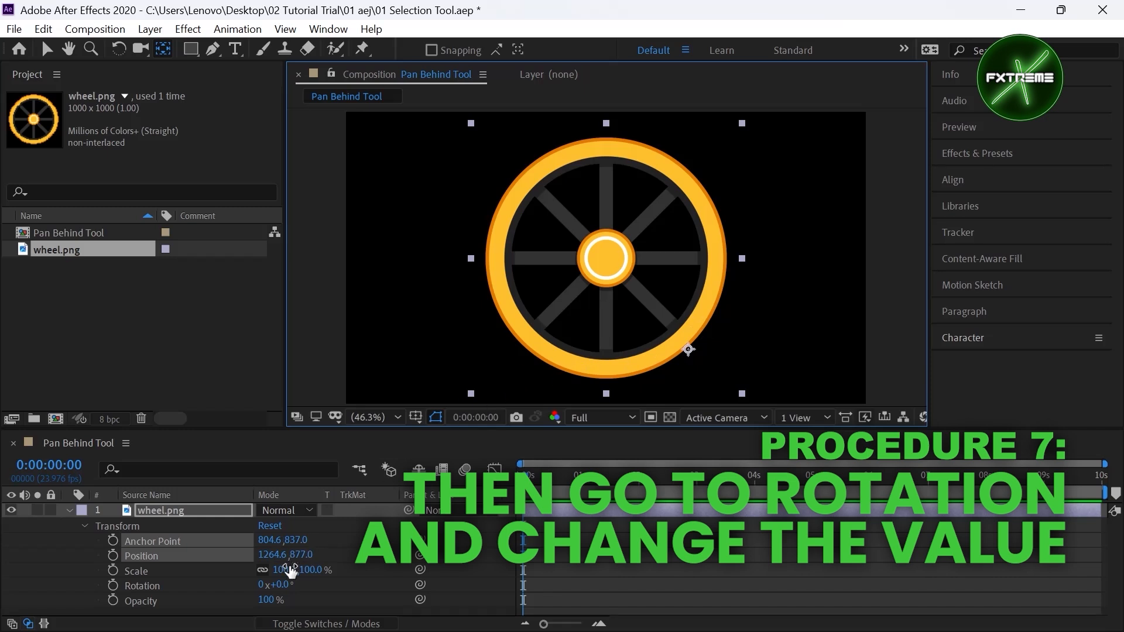
Try rotating the wheel to 31° and scaling it to 102% around the offset anchor point, undoing each change
left_click_drag(284, 586, 321, 592)
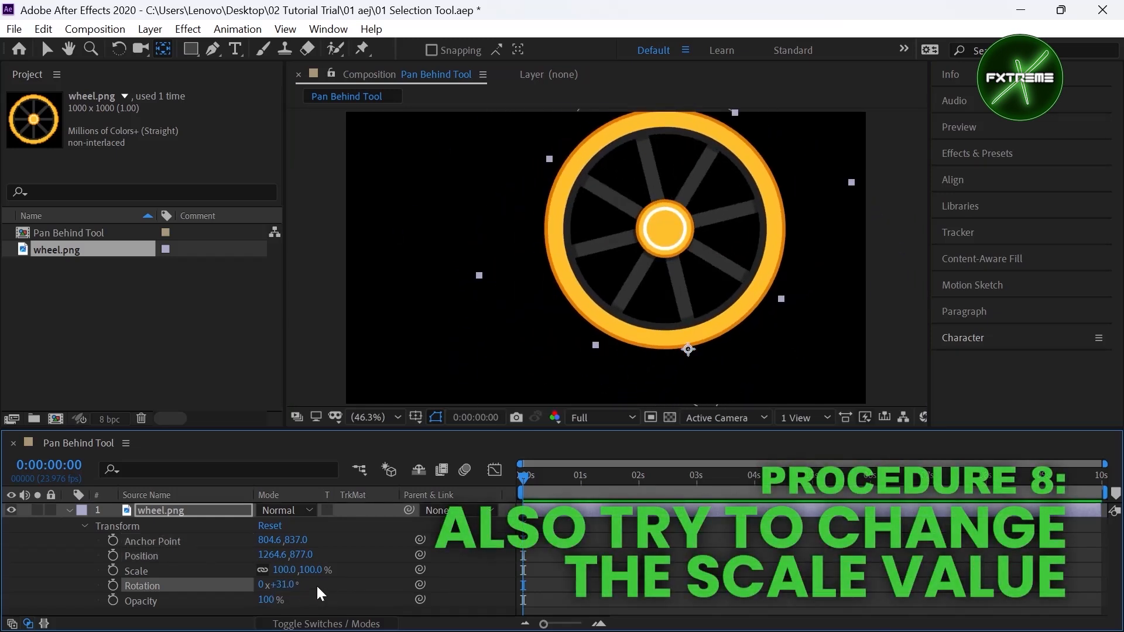
key("ctrl+z")
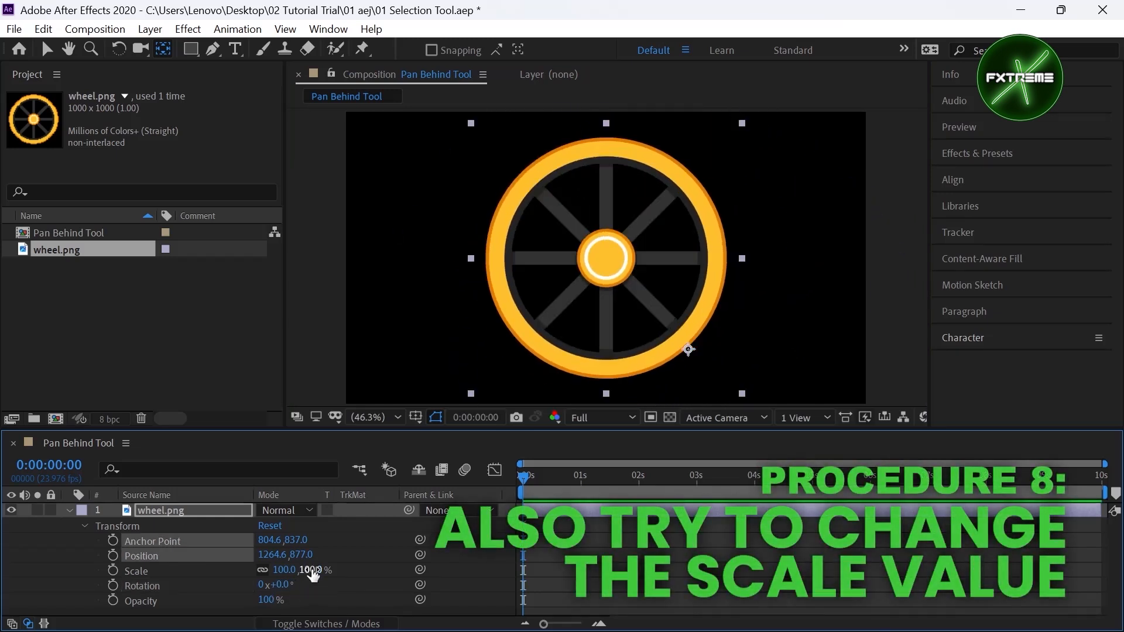
mouse_move(311, 570)
left_mouse_down()
mouse_move(244, 577)
mouse_move(319, 572)
left_mouse_up()
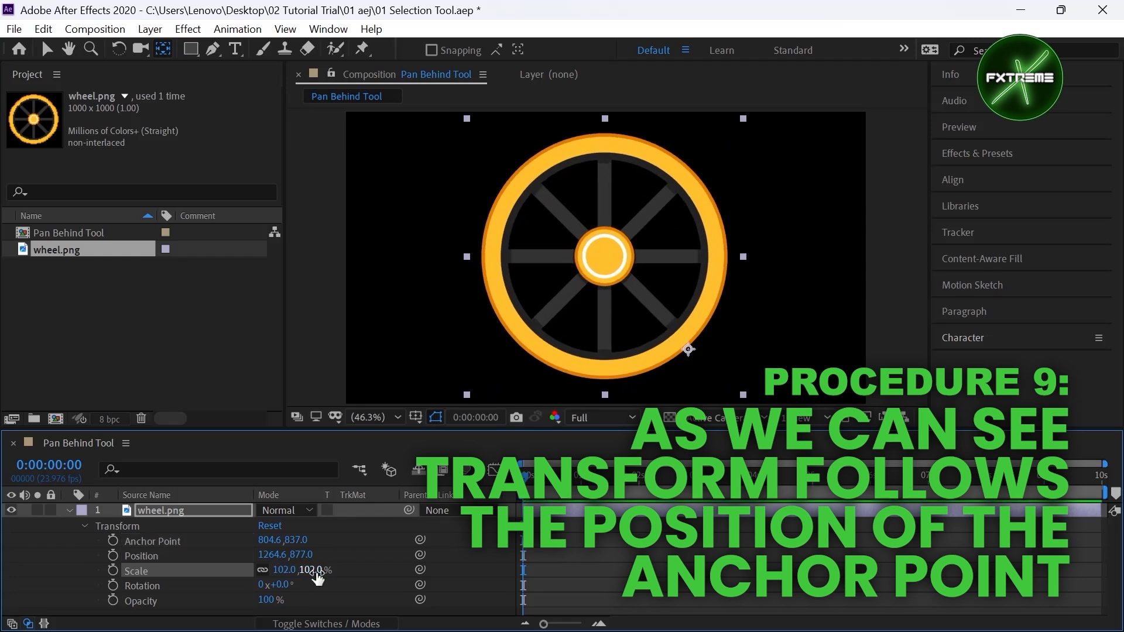
key("ctrl+z")
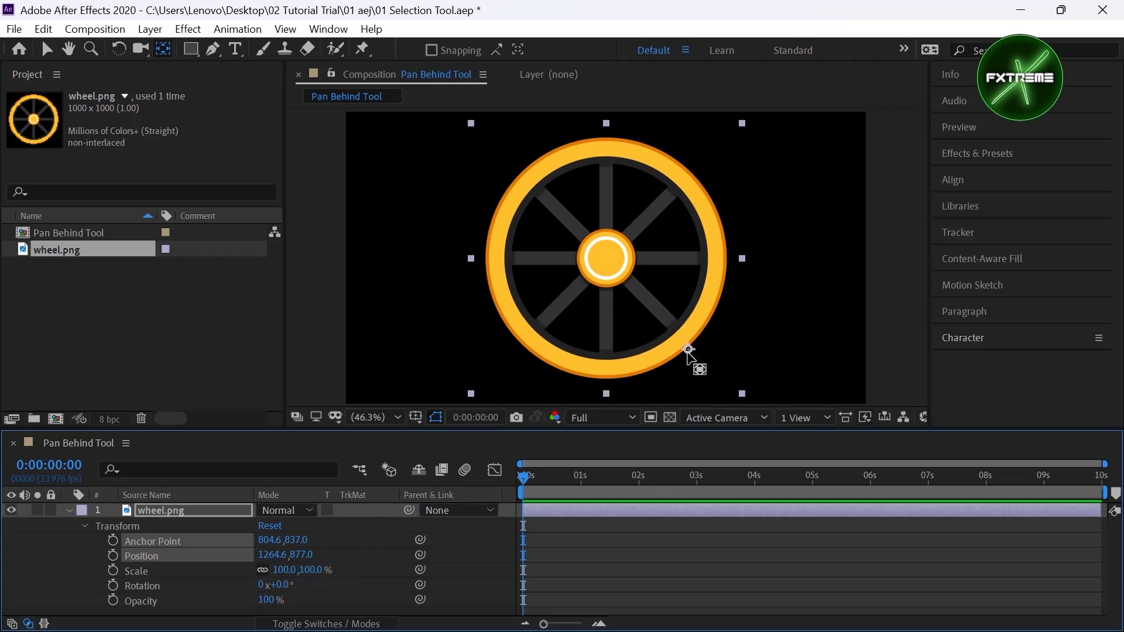
Move the wheel's anchor point back from the rim and snap it to the wheel's centre at 500, 500
mouse_move(689, 351)
left_mouse_down()
mouse_move(657, 298)
mouse_move(607, 261)
mouse_move(598, 276)
mouse_move(609, 267)
mouse_move(612, 281)
mouse_move(599, 265)
mouse_move(608, 261)
mouse_move(582, 296)
mouse_move(590, 264)
left_mouse_up()
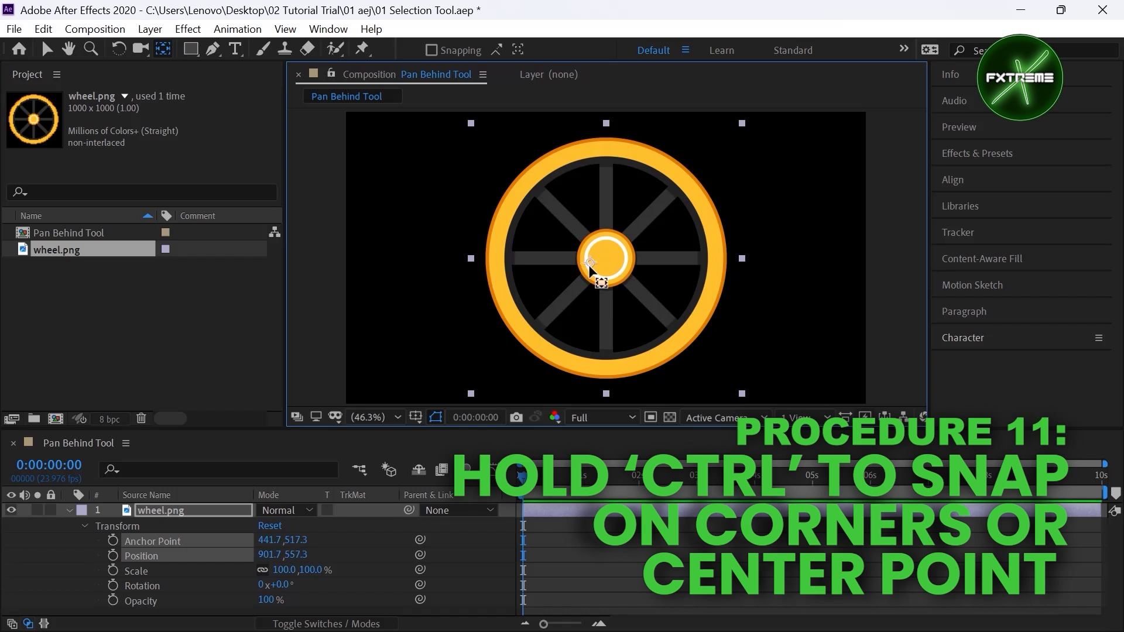
left_click_drag(591, 263, 592, 264)
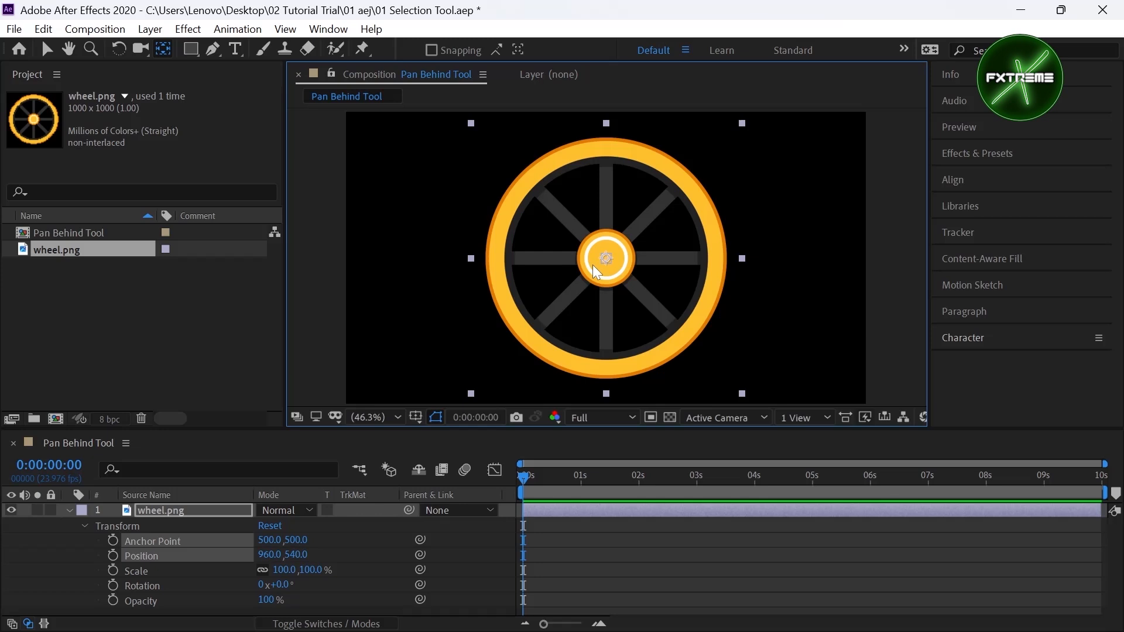
left_click_drag(592, 265, 642, 308)
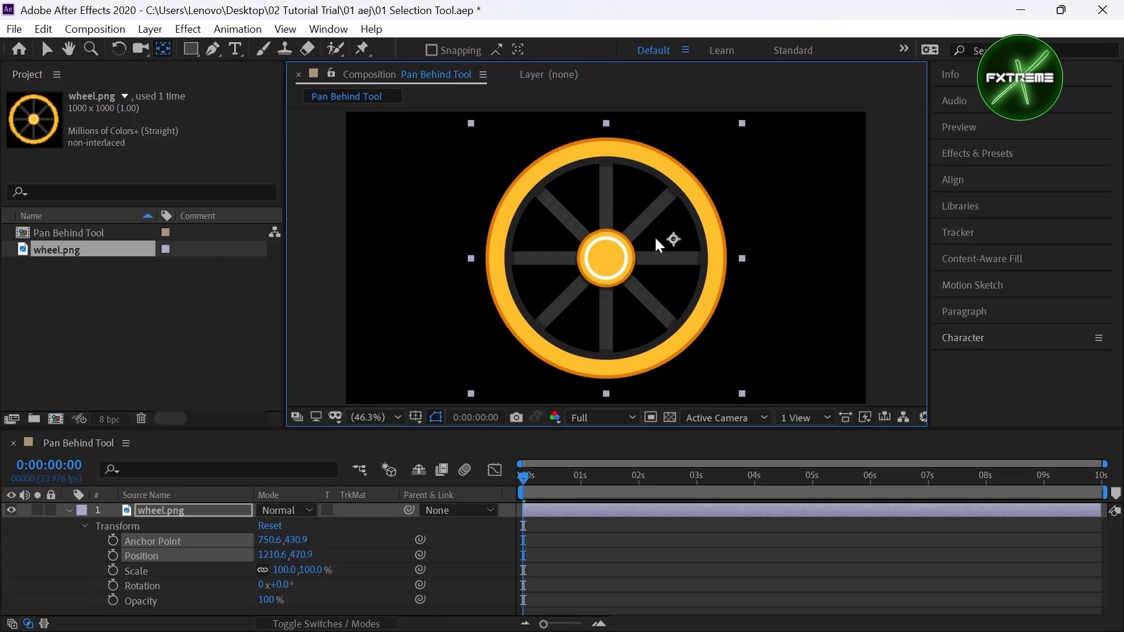
left_click_drag(624, 250, 610, 260)
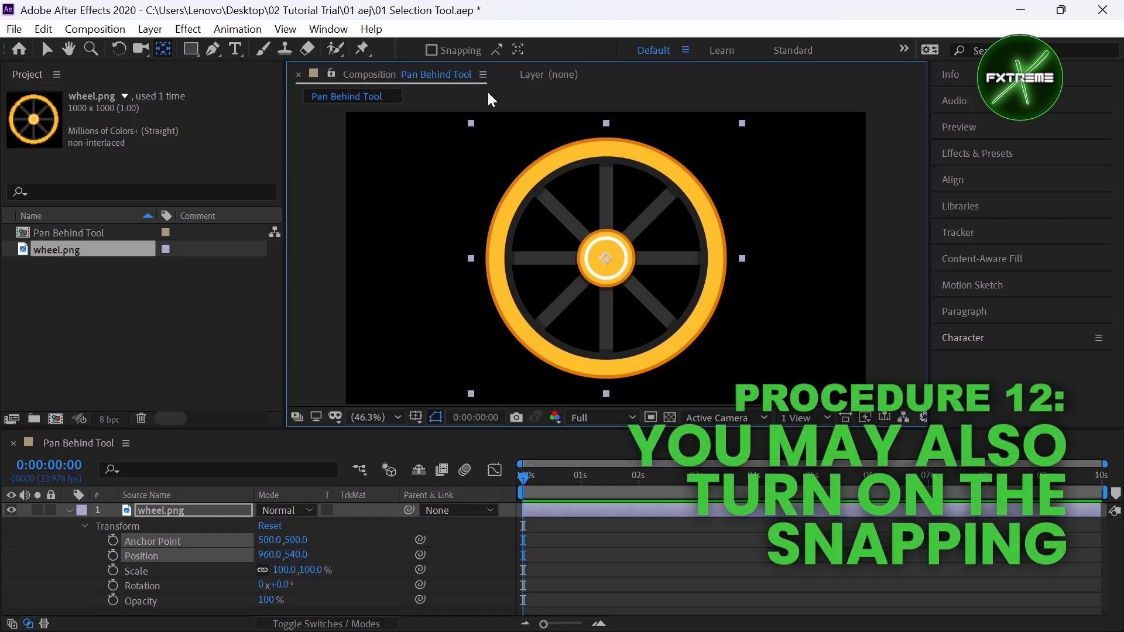
Enable Snapping with both of its snap options, and move the anchor point from the centre toward the wheel's upper-right part
left_click(432, 50)
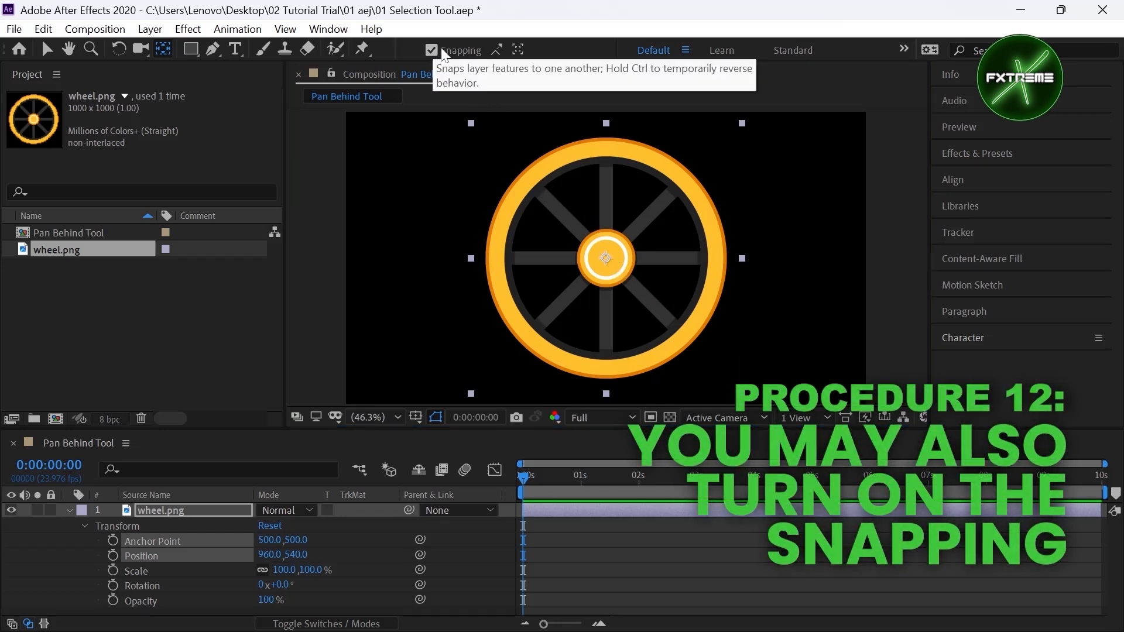
left_click(495, 58)
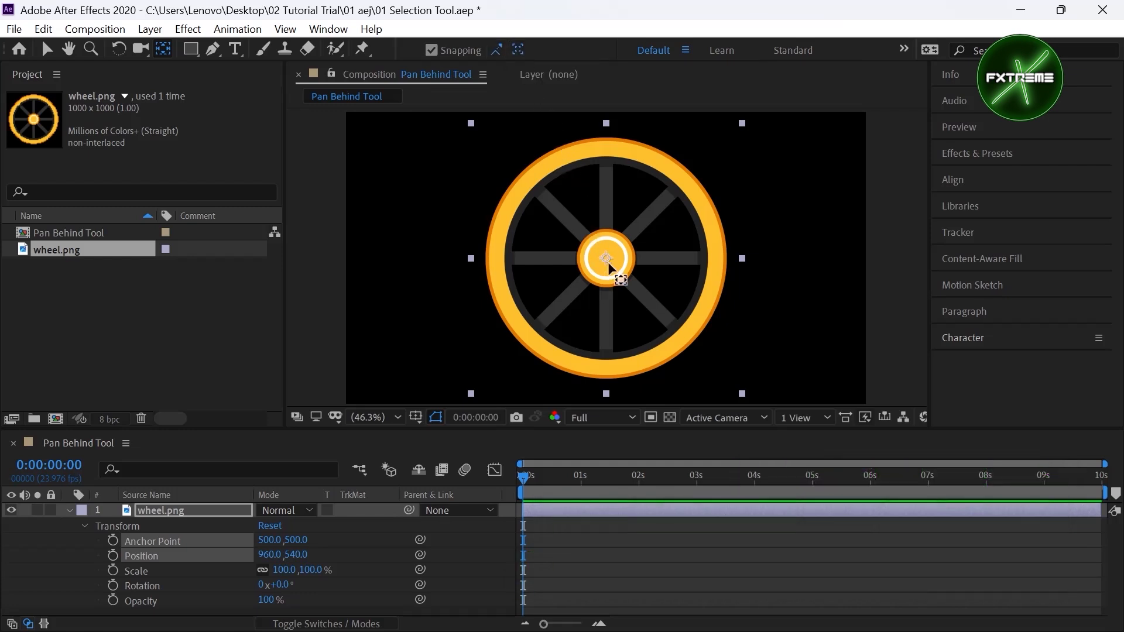
left_click_drag(610, 263, 667, 185)
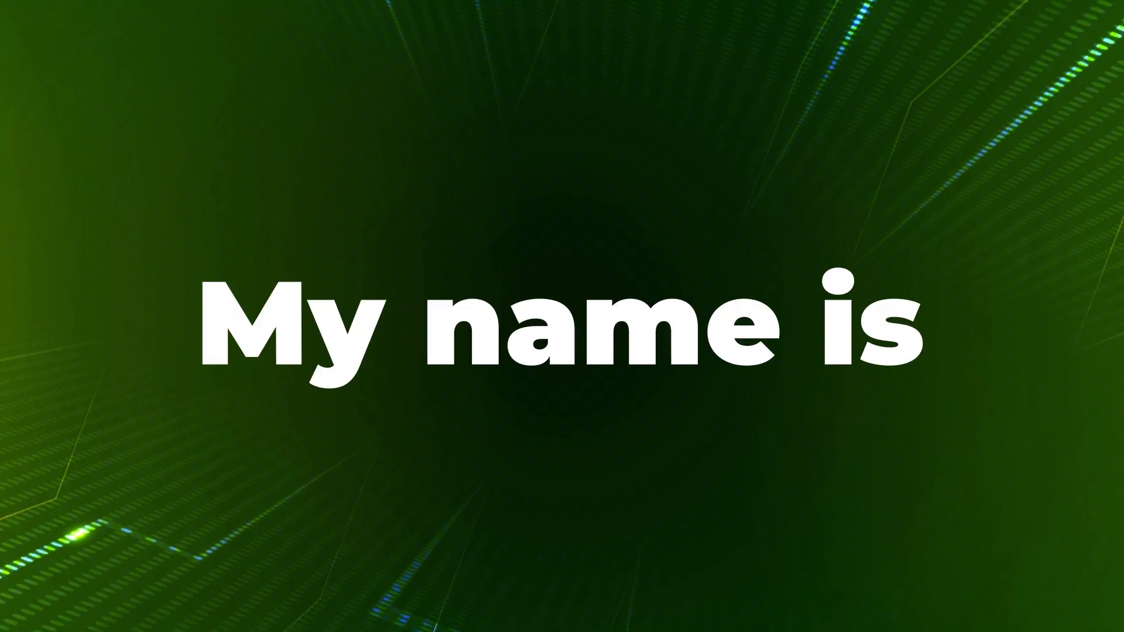